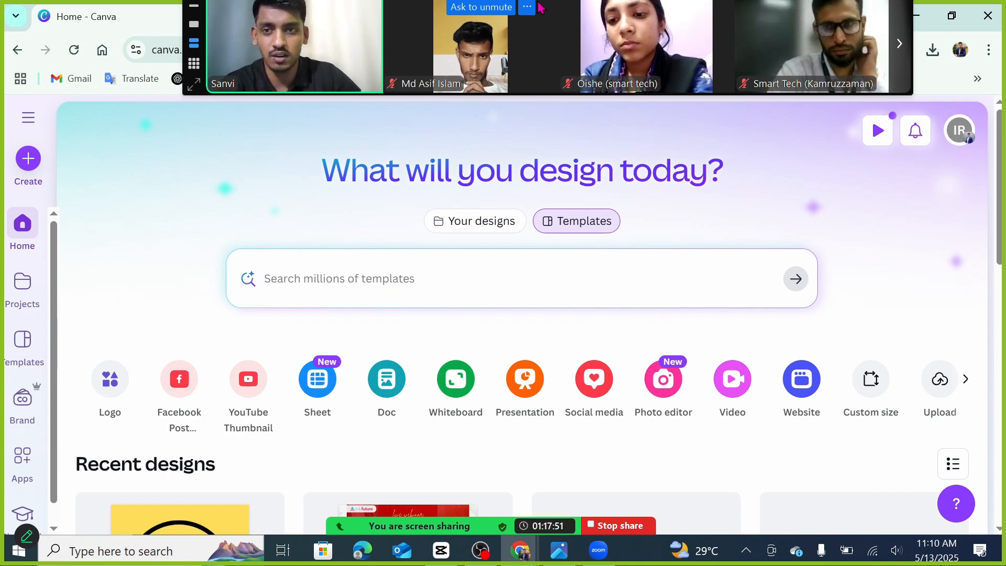
- Search Google for "youtube cover photo size" in a new browser tab and show the image results
drag(518, 48, 524, 113)
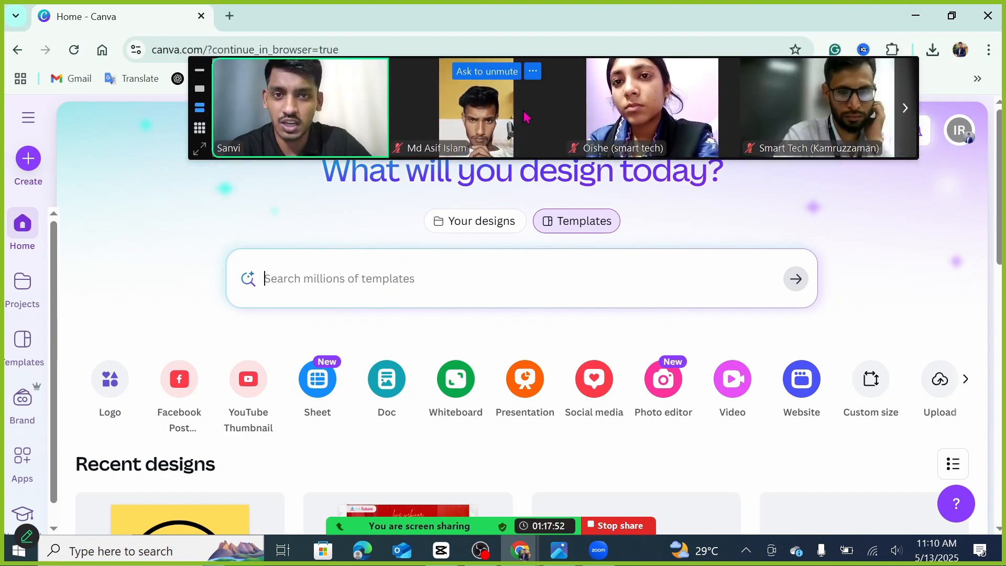
click(230, 16)
click(191, 46)
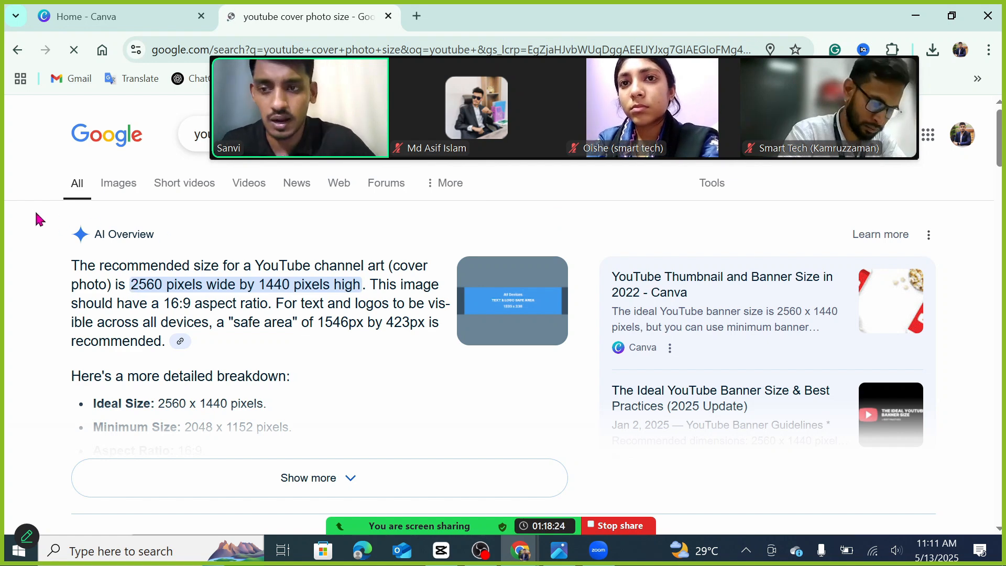
click(100, 190)
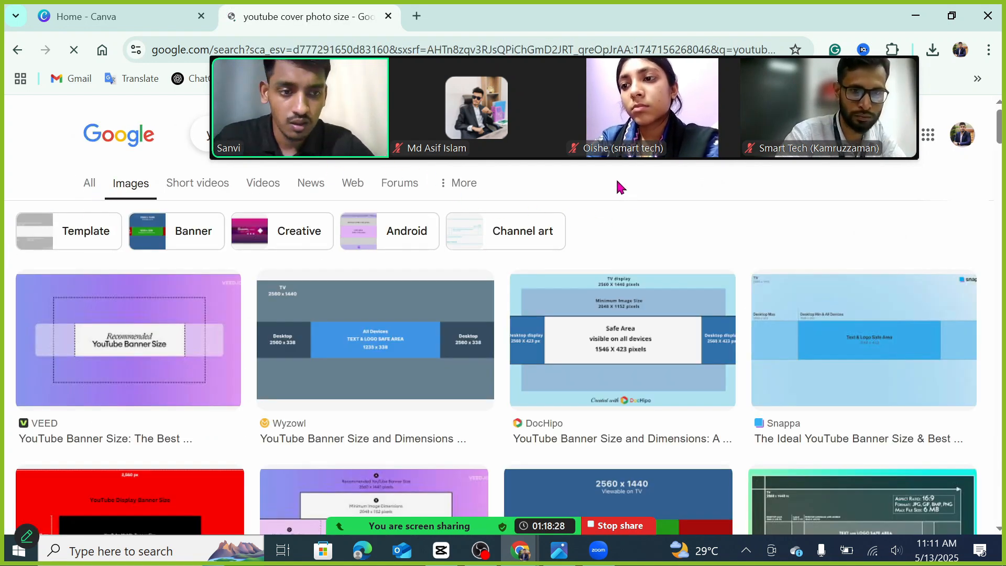
- Browse the image results and open the Wyzowl YouTube banner dimensions diagram
scroll(528, 306, down, 1)
scroll(529, 301, down, 3)
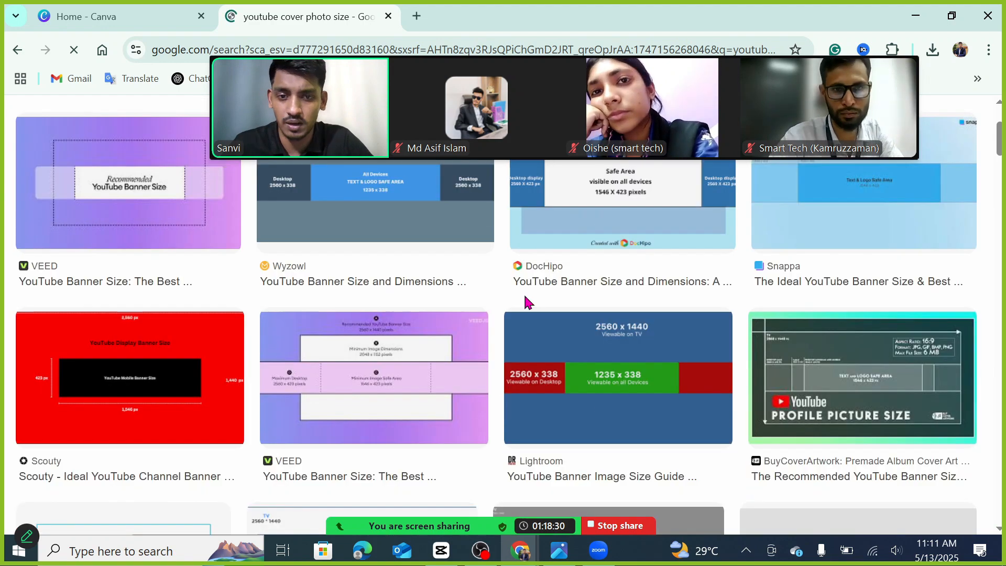
scroll(529, 301, up, 3)
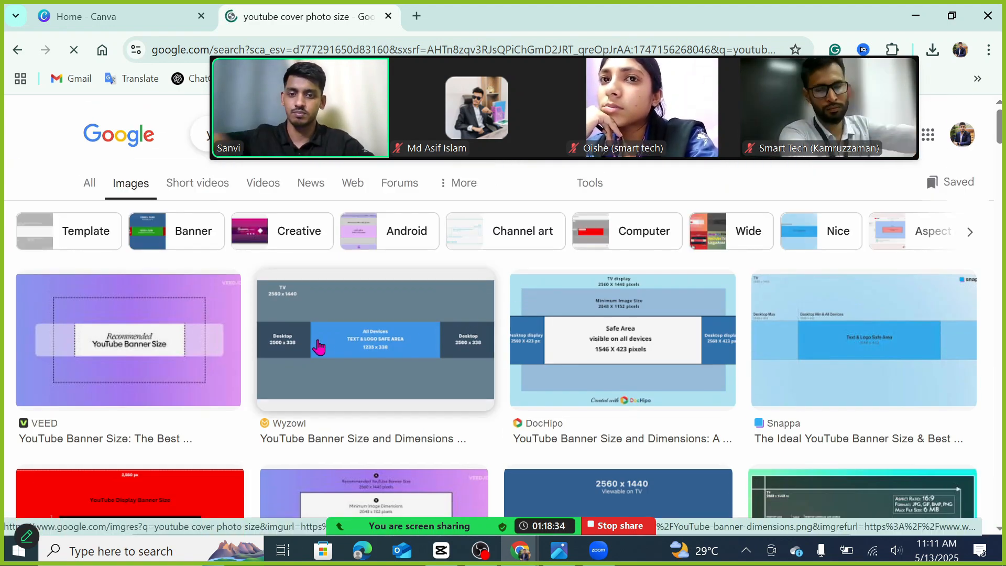
click(319, 346)
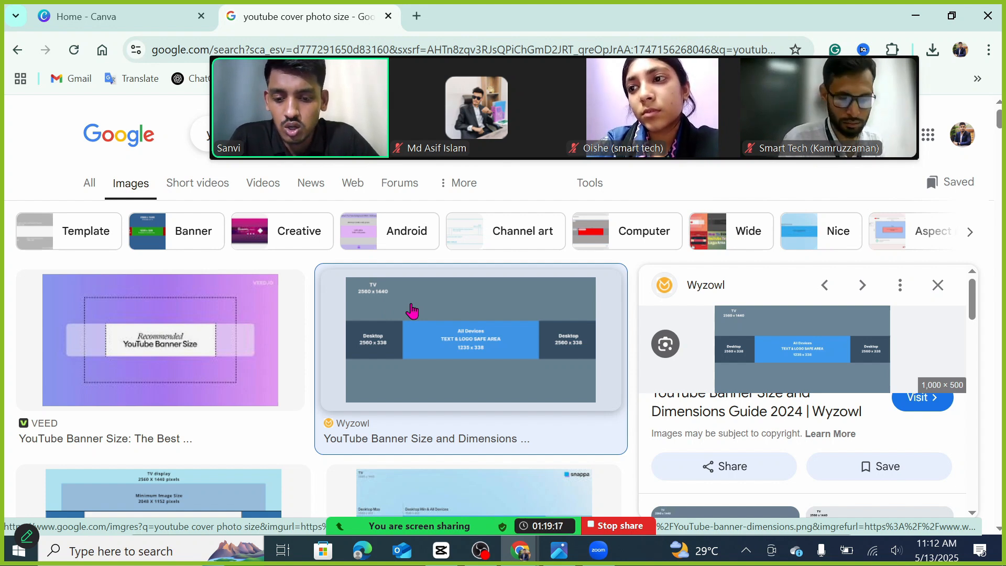
- Switch to Canva and create a custom-size design 2560 px wide, using the suggested YouTube Banner 2560 × 1440 px preset
click(96, 14)
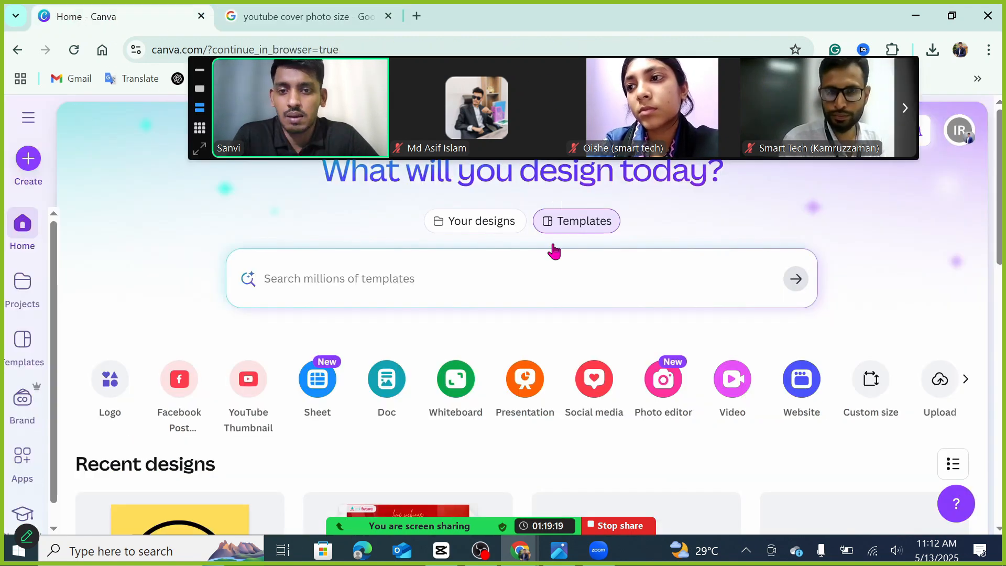
click(867, 381)
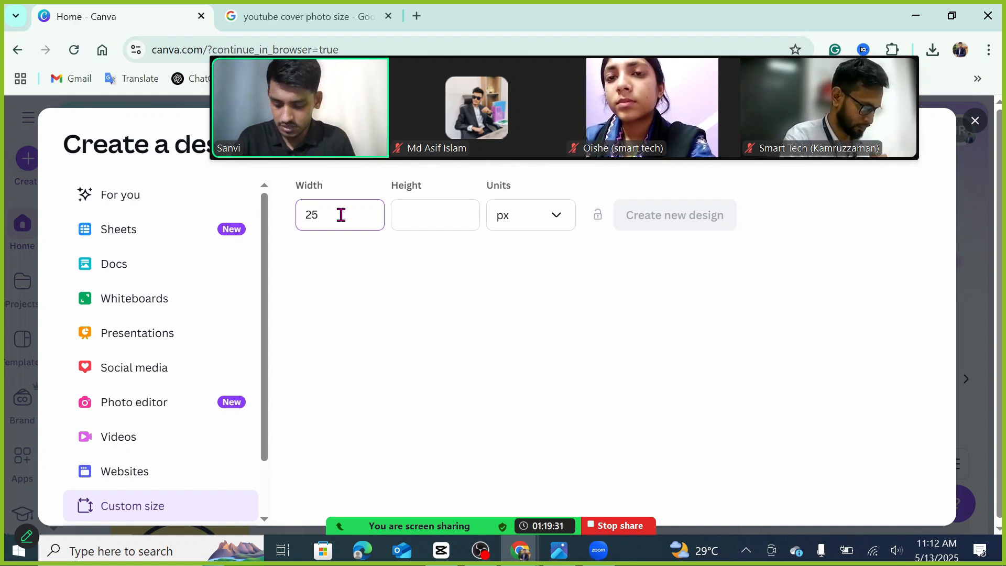
text(0)
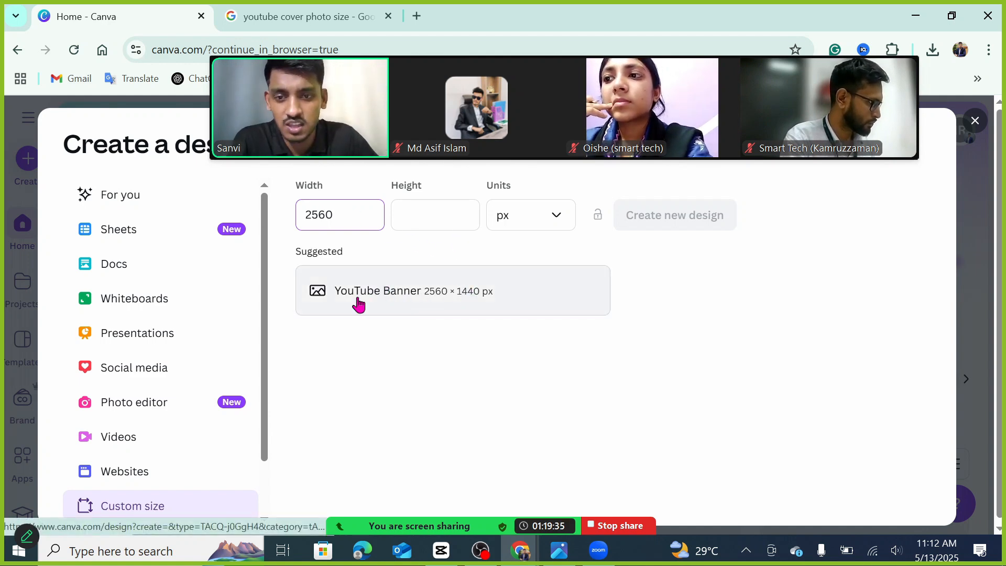
click(399, 296)
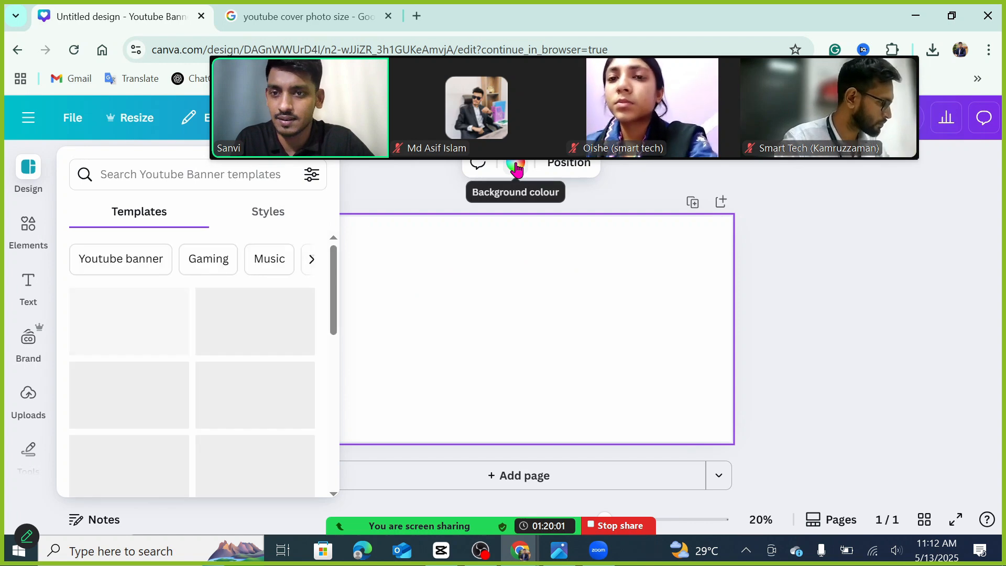
- Set the banner page's background to the medium grey default solid colour
click(514, 247)
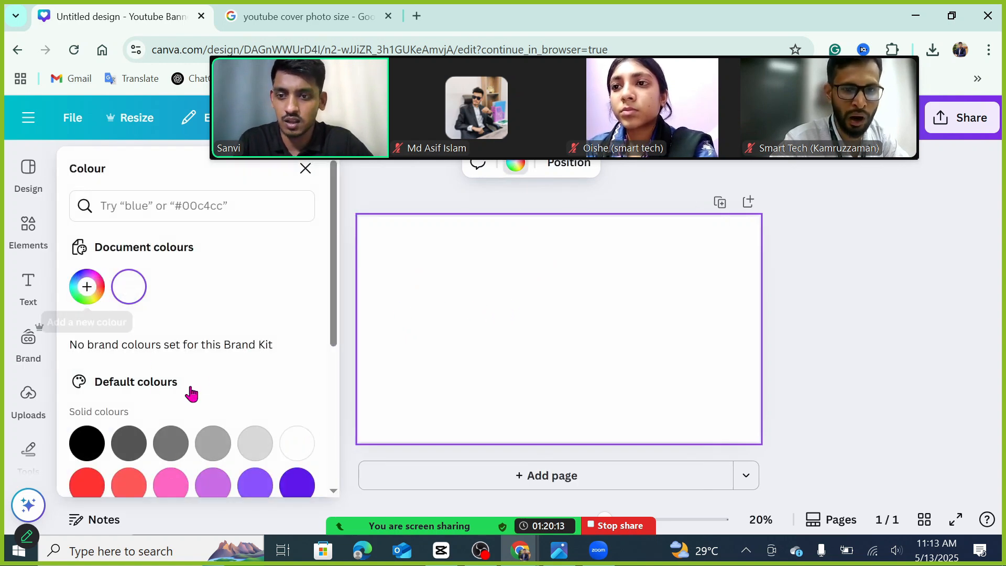
scroll(191, 388, down, 2)
click(255, 288)
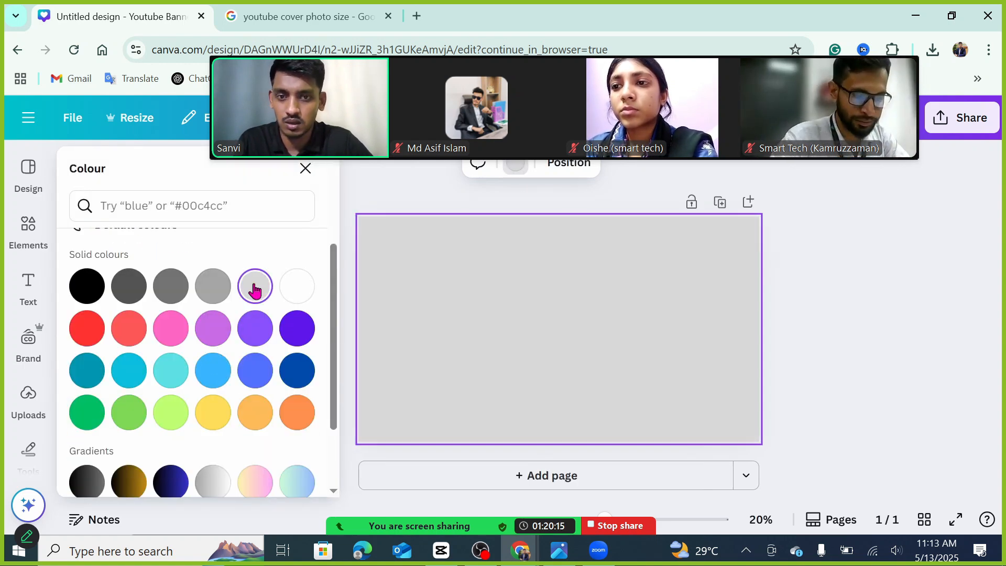
click(223, 297)
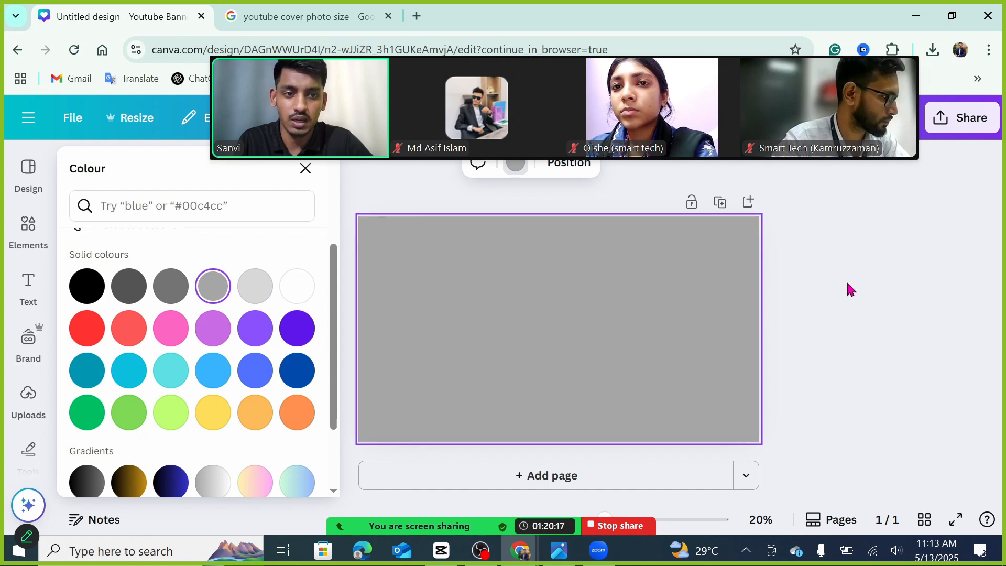
click(539, 315)
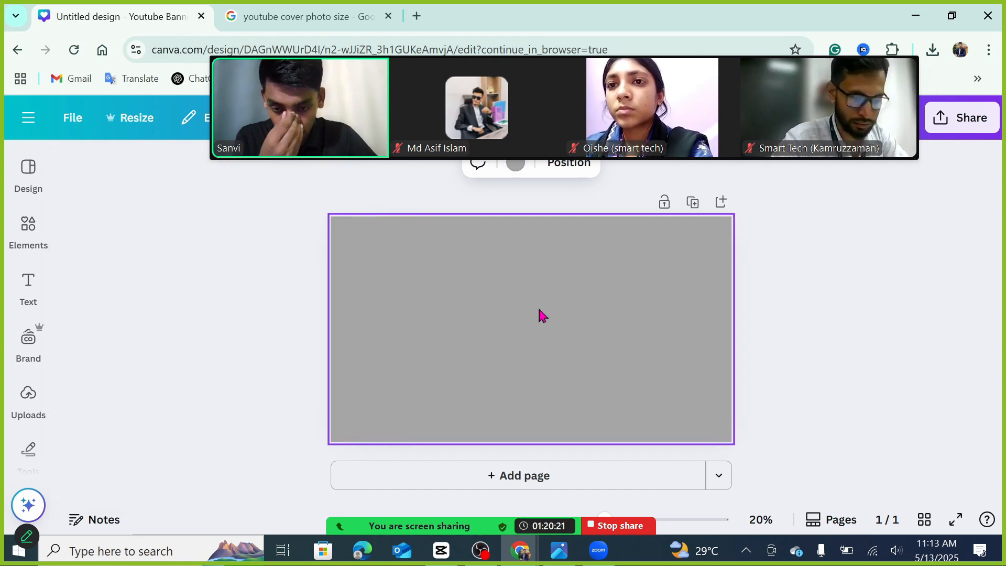
- Check the banner dimensions diagram in the Google results, return to the Canva design and add a square shape to the page
click(315, 21)
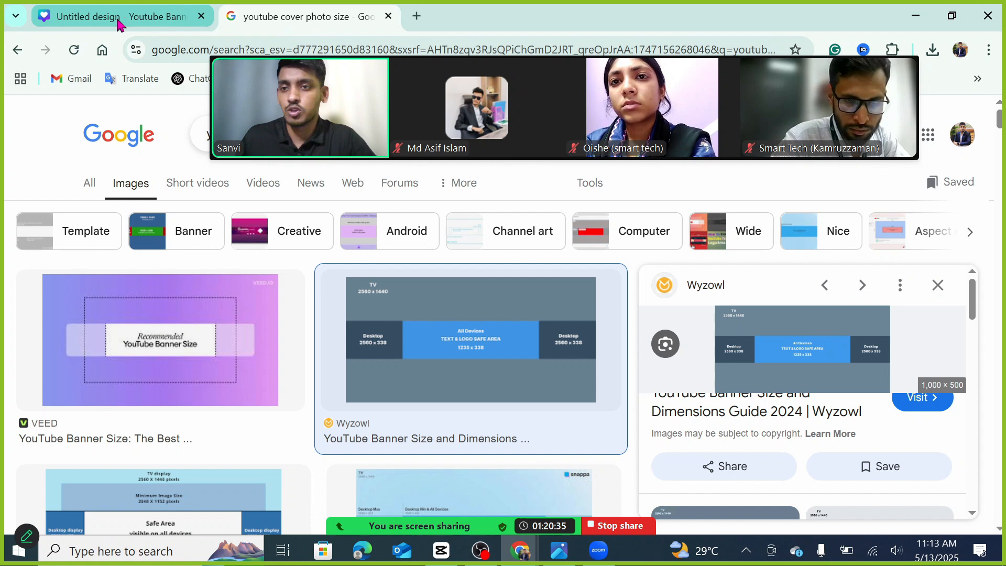
click(120, 21)
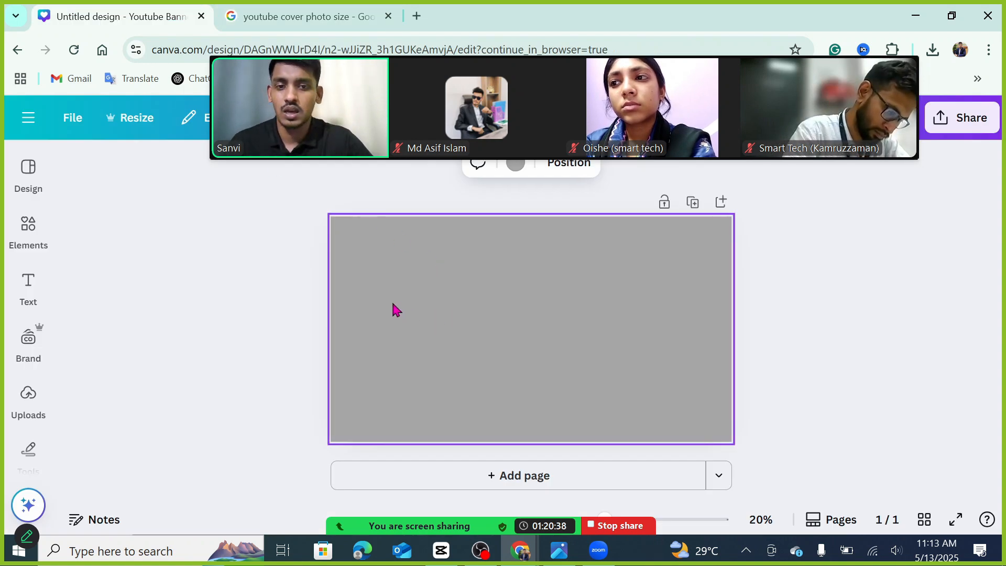
click(30, 230)
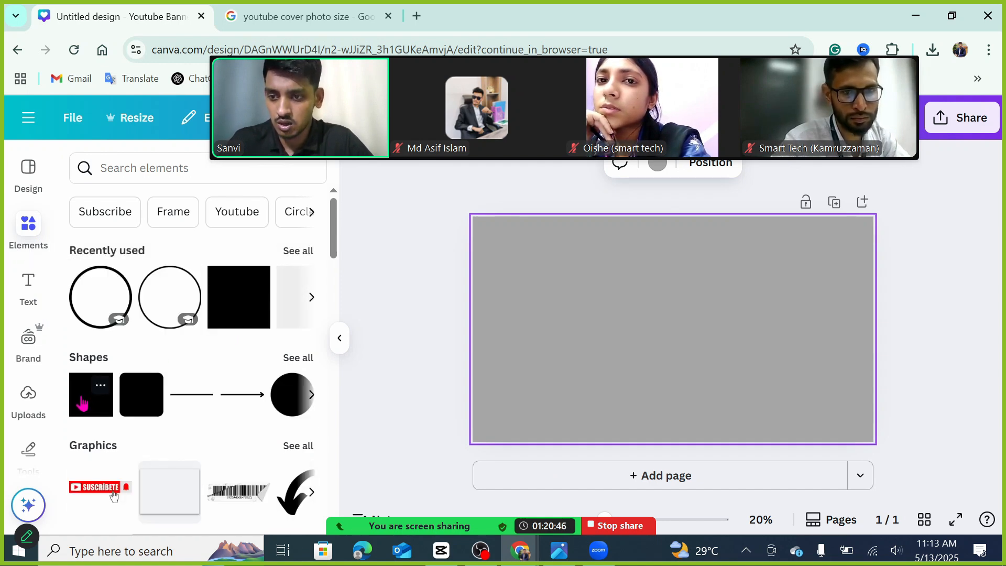
click(82, 403)
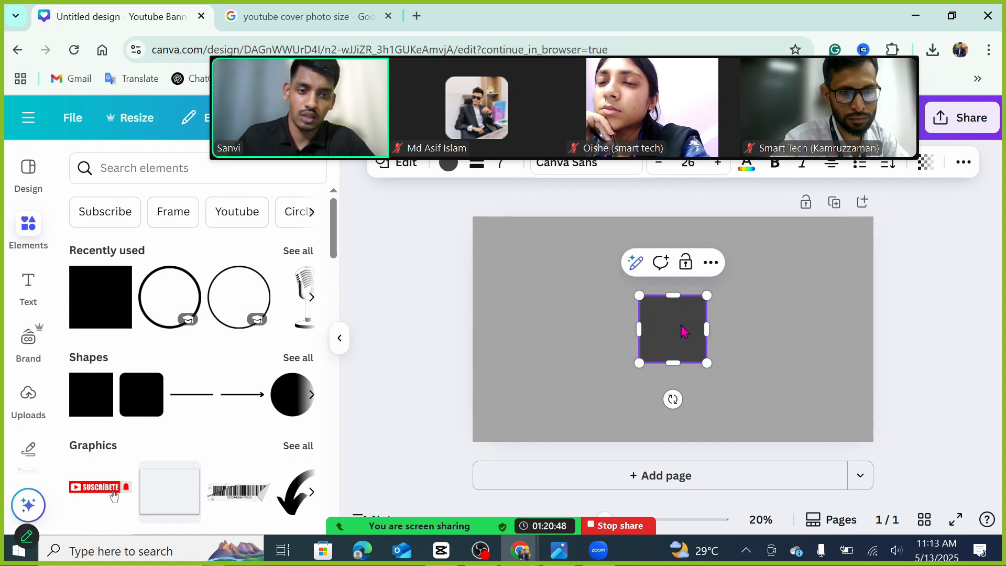
- Stretch the dark square sideways to both page edges so it spans the full 2560 px width
drag(708, 329, 828, 327)
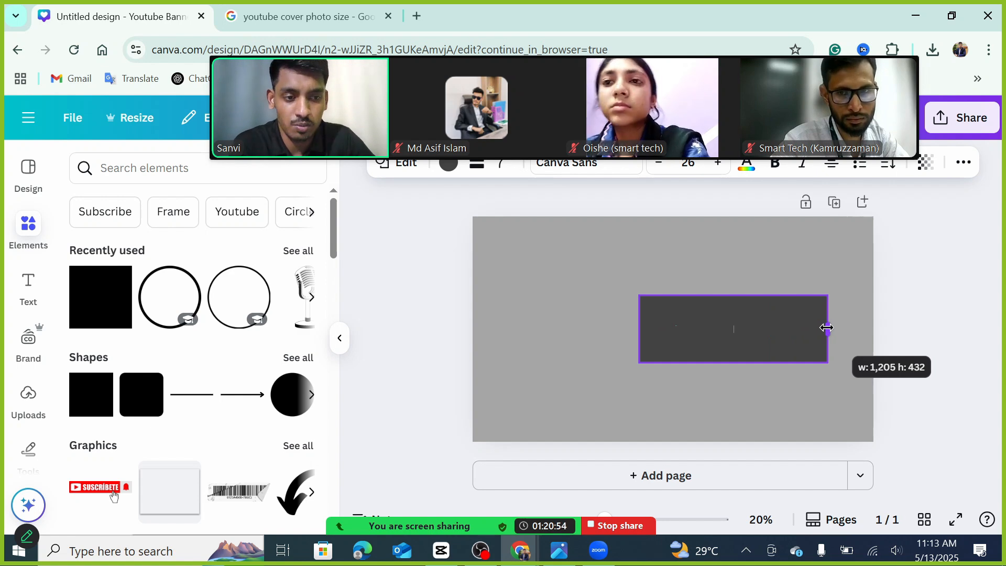
drag(827, 327, 869, 326)
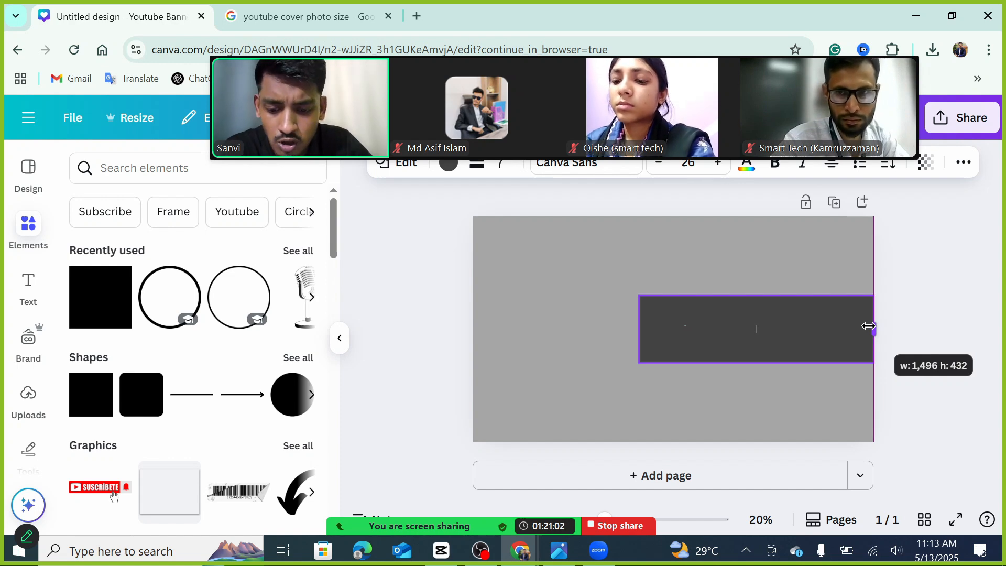
drag(868, 326, 868, 326)
drag(604, 327, 471, 329)
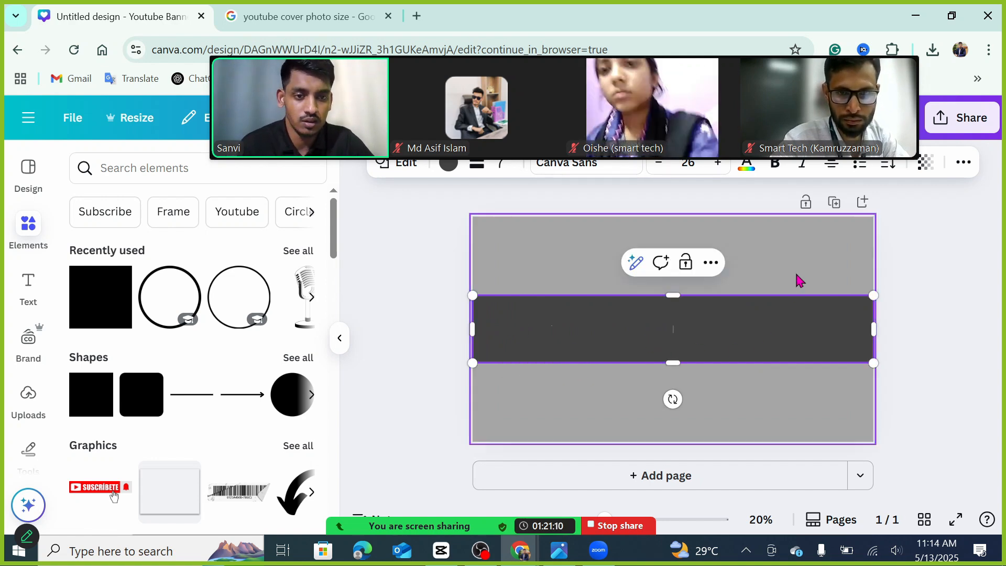
- Reduce the full-width band's height to about 337 px by lowering its upper edge, and deselect it
click(750, 338)
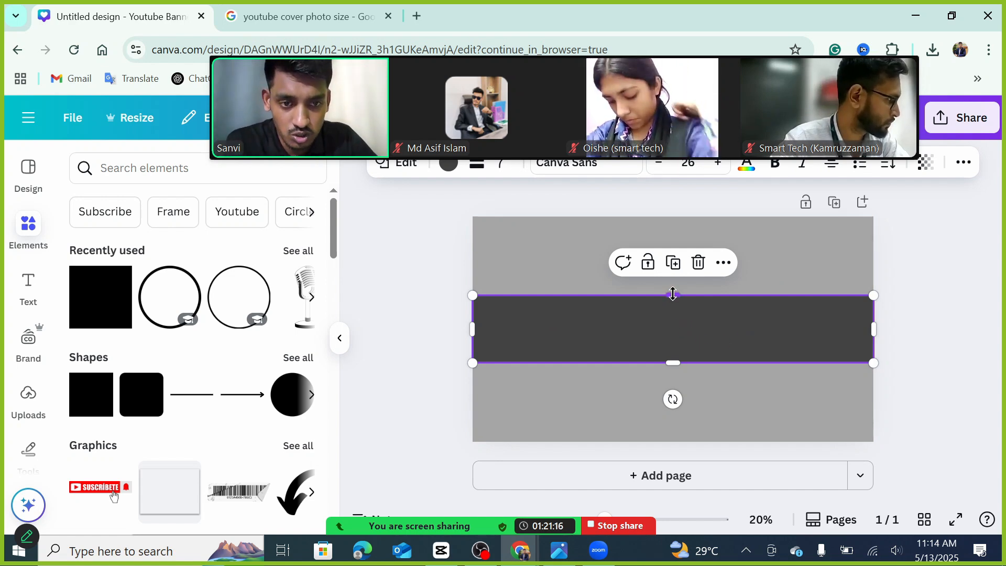
drag(673, 294, 671, 299)
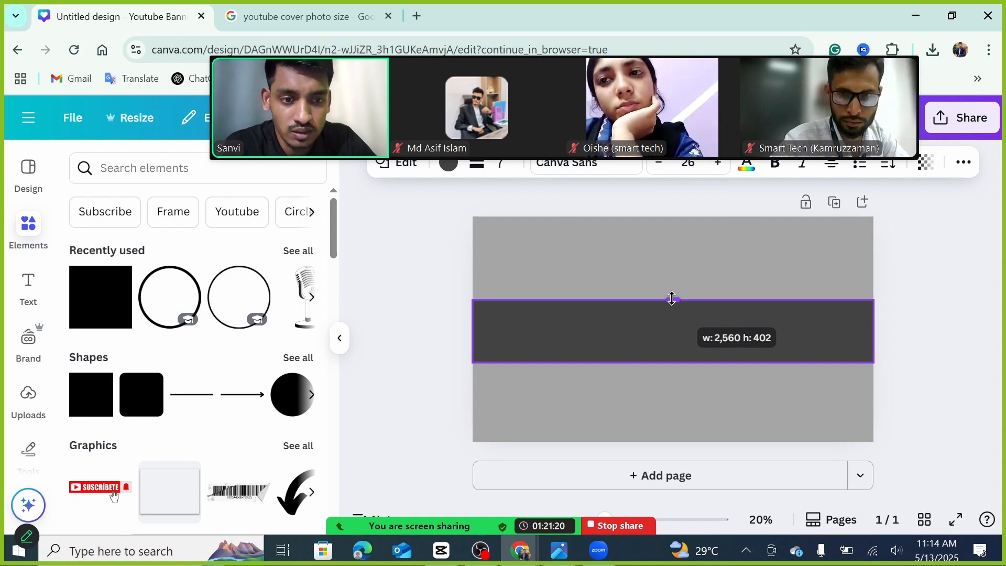
drag(672, 298, 671, 308)
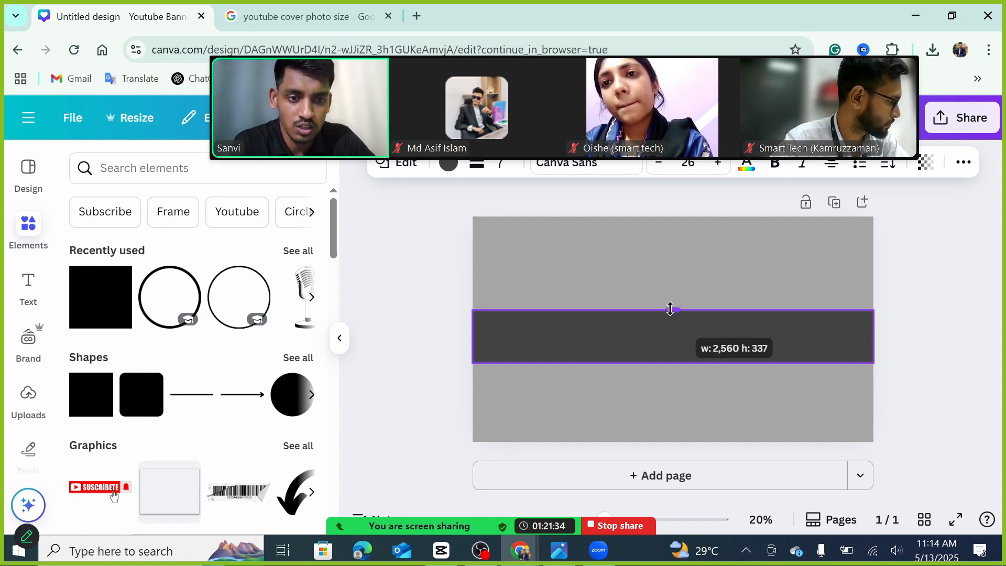
drag(670, 309, 670, 309)
click(979, 317)
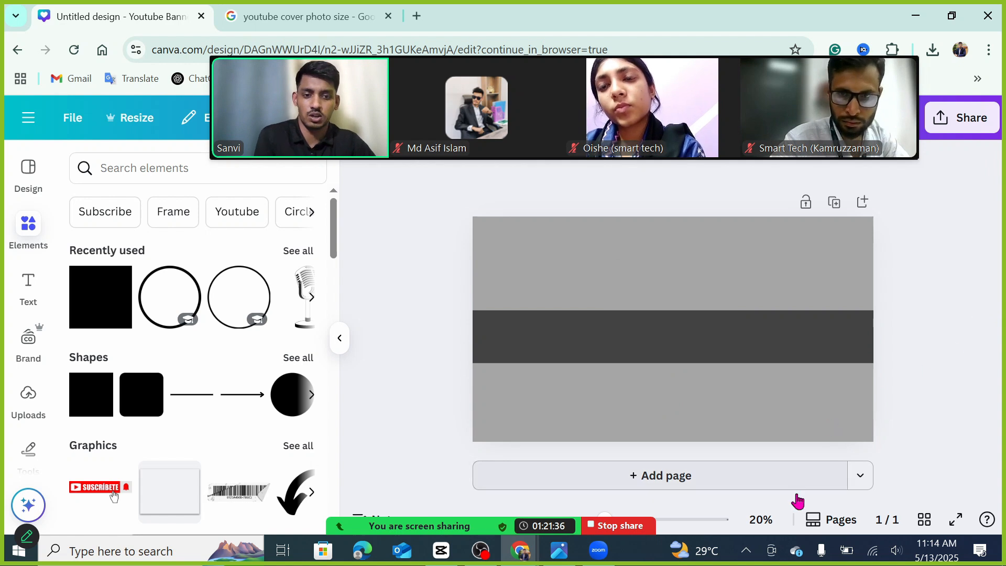
- Recheck the all-devices safe area in the Google diagram, return to the Canva design and add a rectangle shape over the band
drag(605, 519, 616, 519)
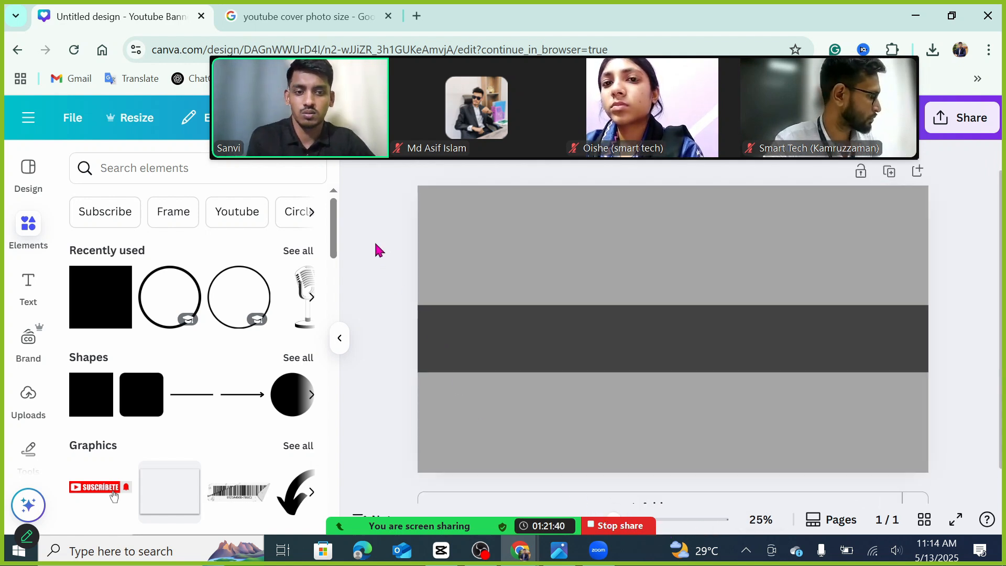
click(708, 347)
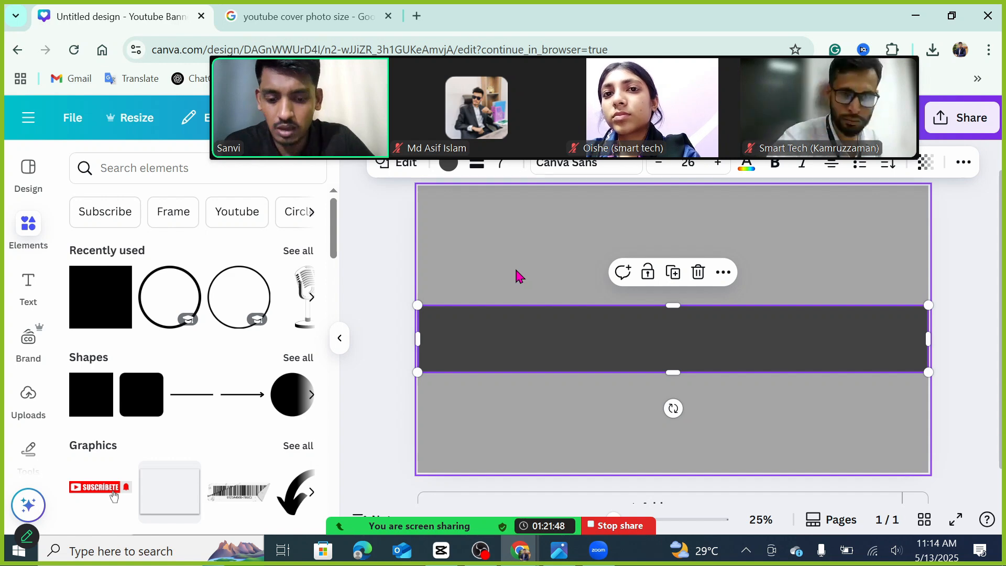
click(251, 16)
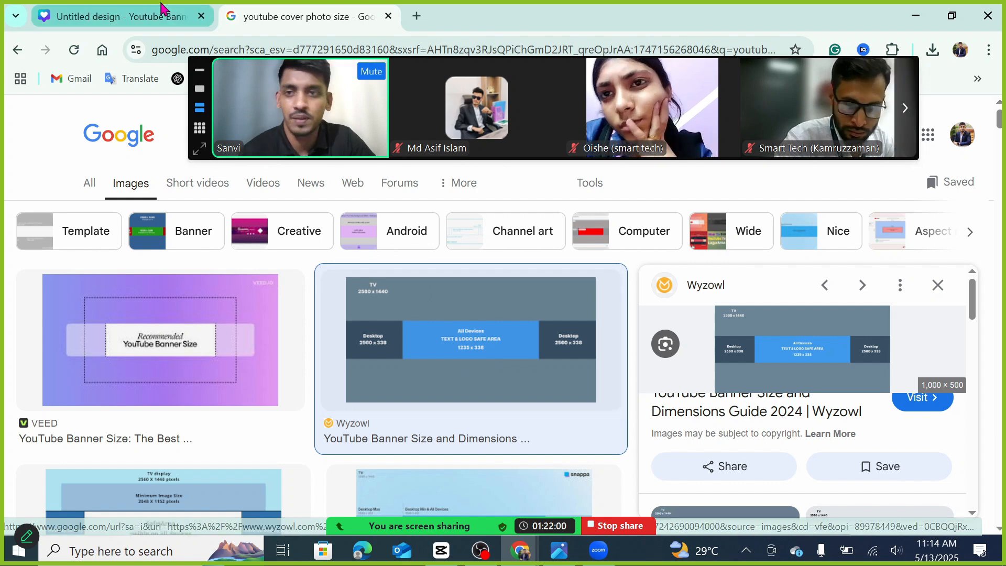
click(125, 19)
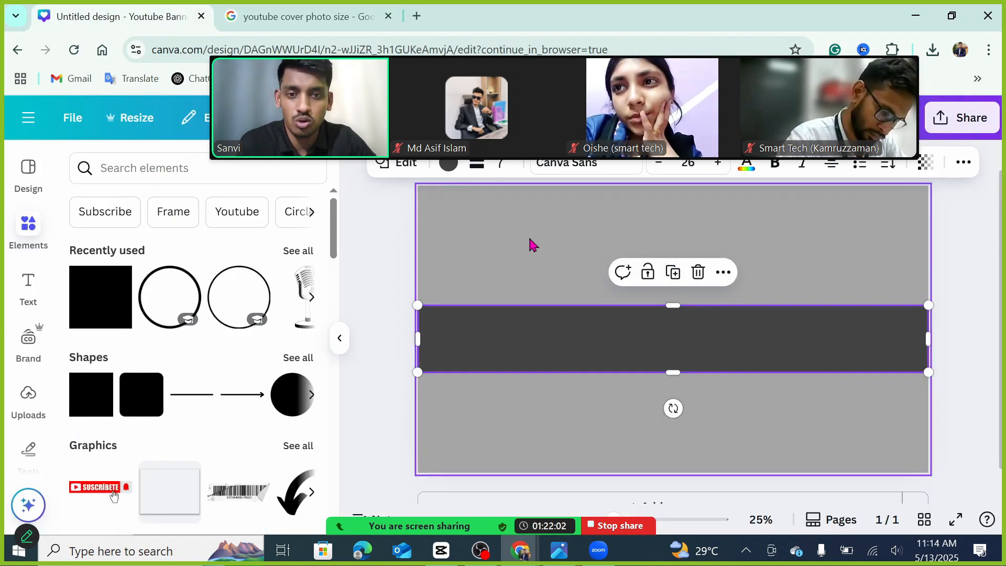
click(122, 171)
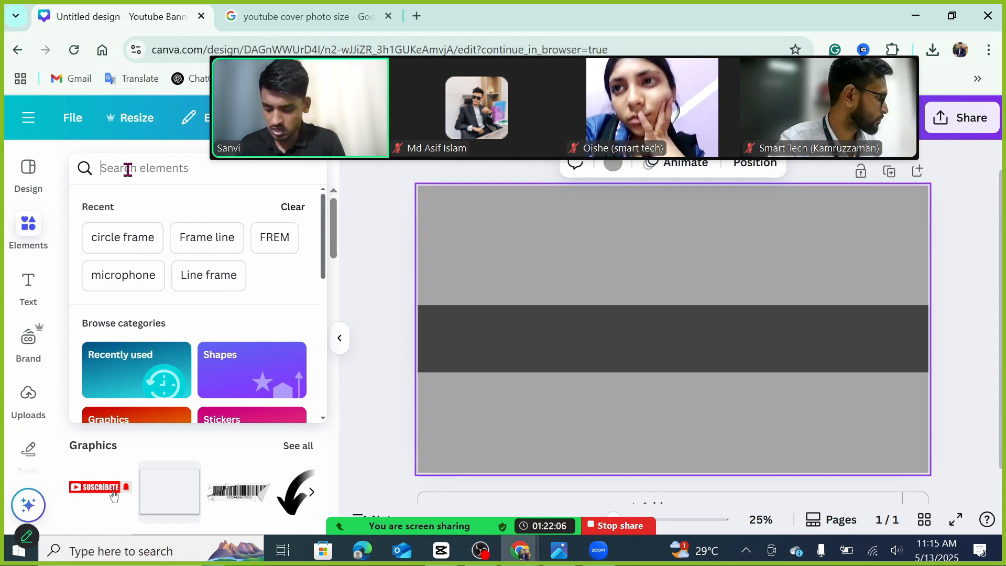
text(re)
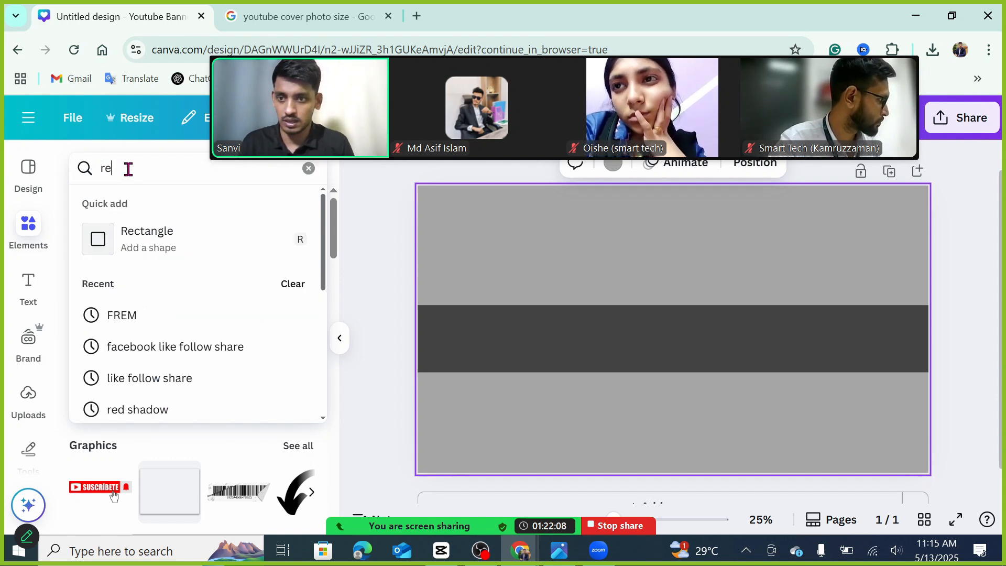
click(143, 250)
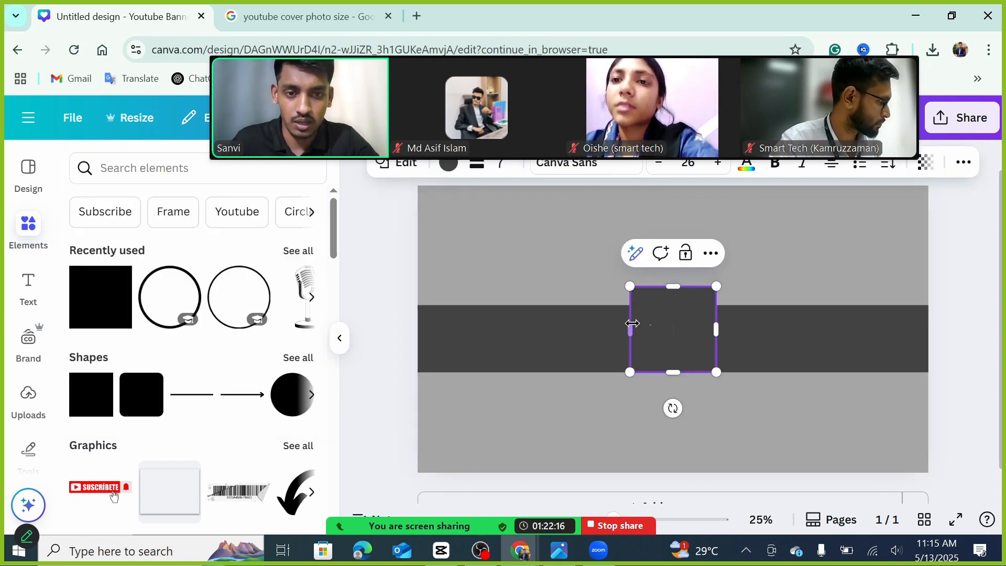
- Widen the new rectangle on both sides to about 1,235 px for the all-devices safe area, and deselect it
drag(623, 330, 541, 333)
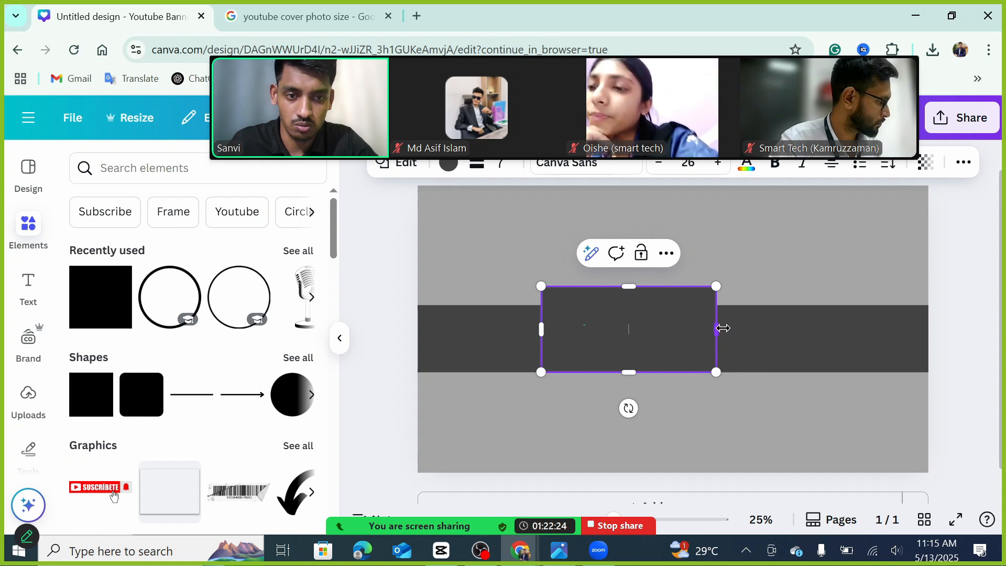
drag(723, 328, 785, 329)
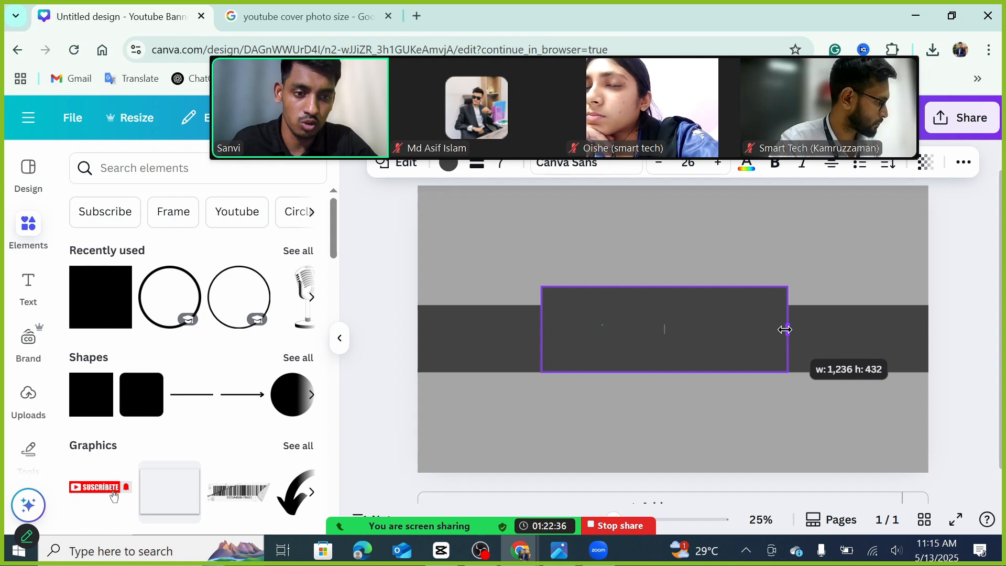
drag(785, 329, 784, 329)
click(501, 246)
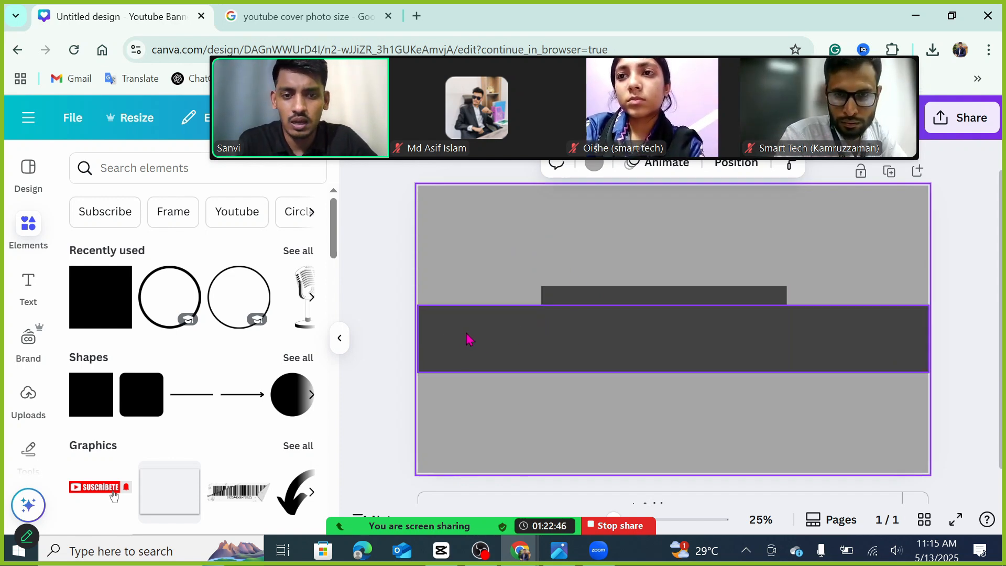
- Recolour the full-width band with the default solid bright red, and deselect it
click(871, 339)
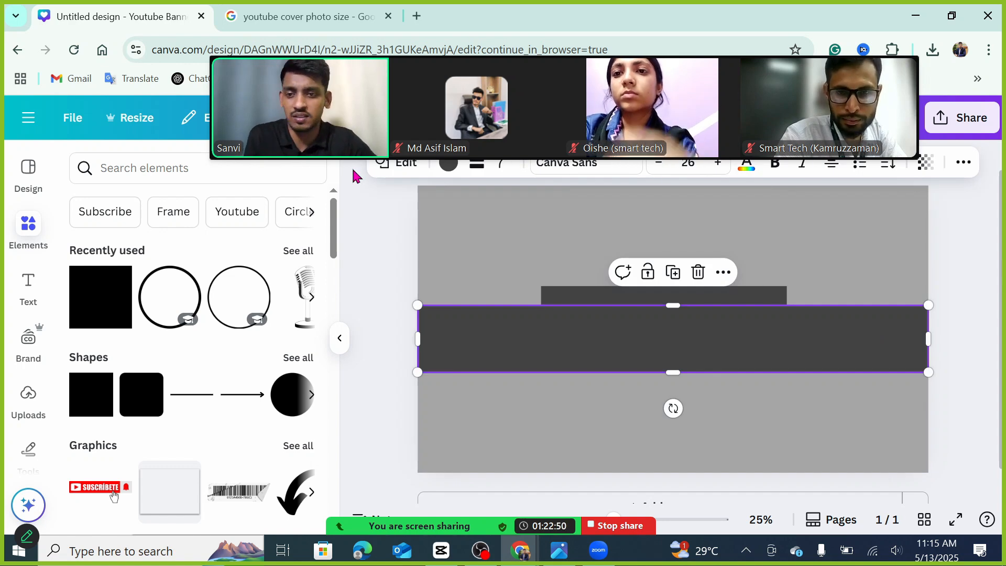
click(447, 167)
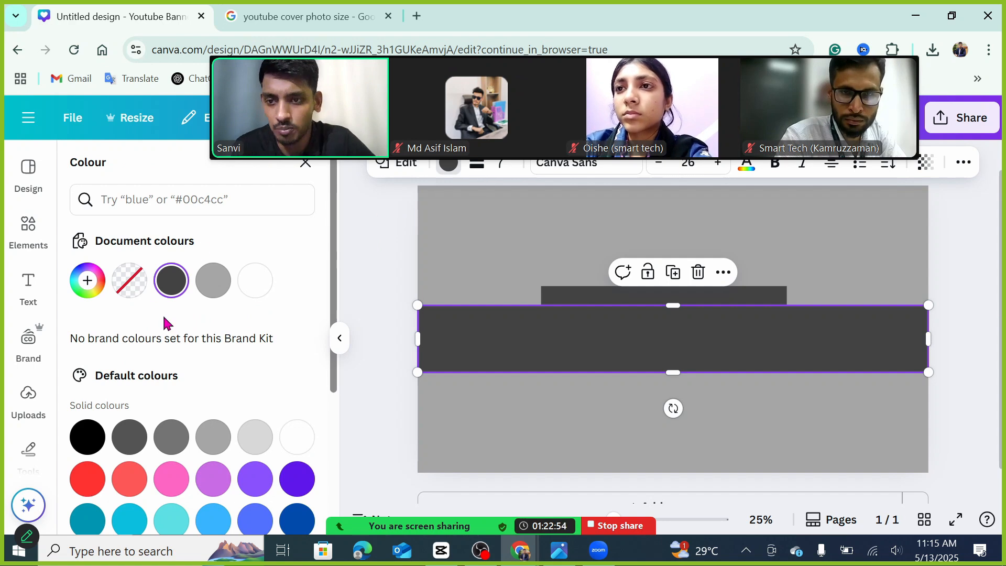
scroll(164, 321, down, 3)
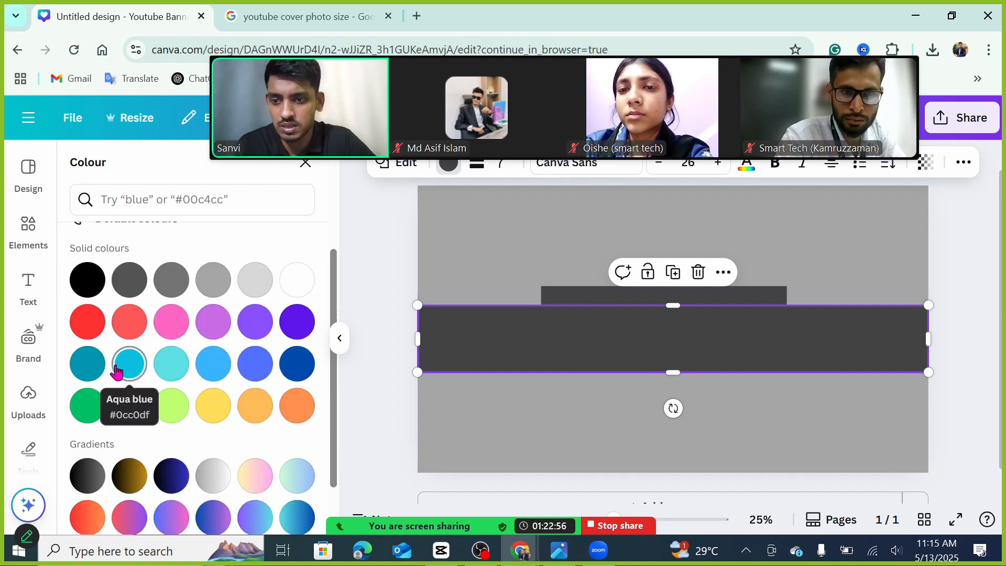
click(86, 331)
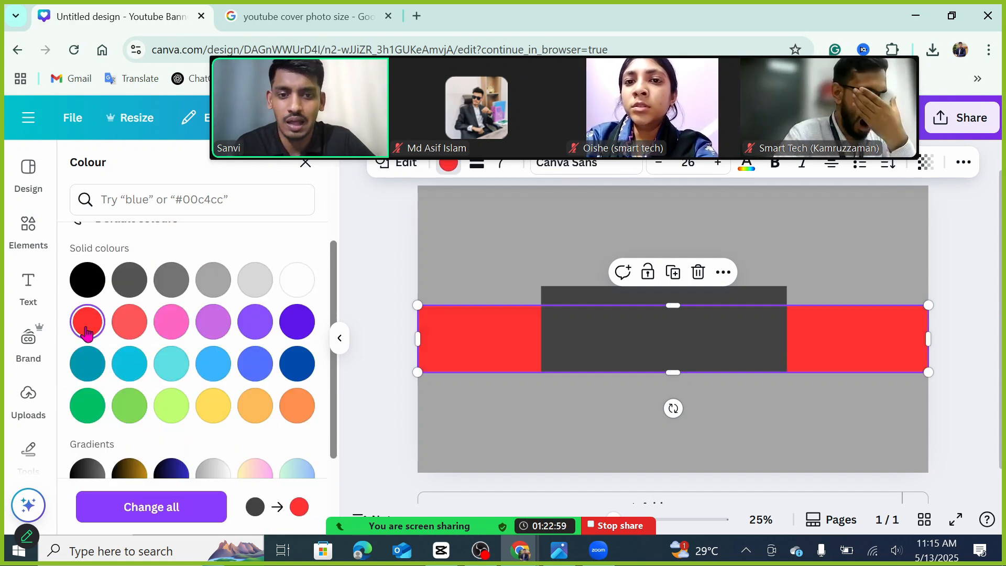
click(818, 260)
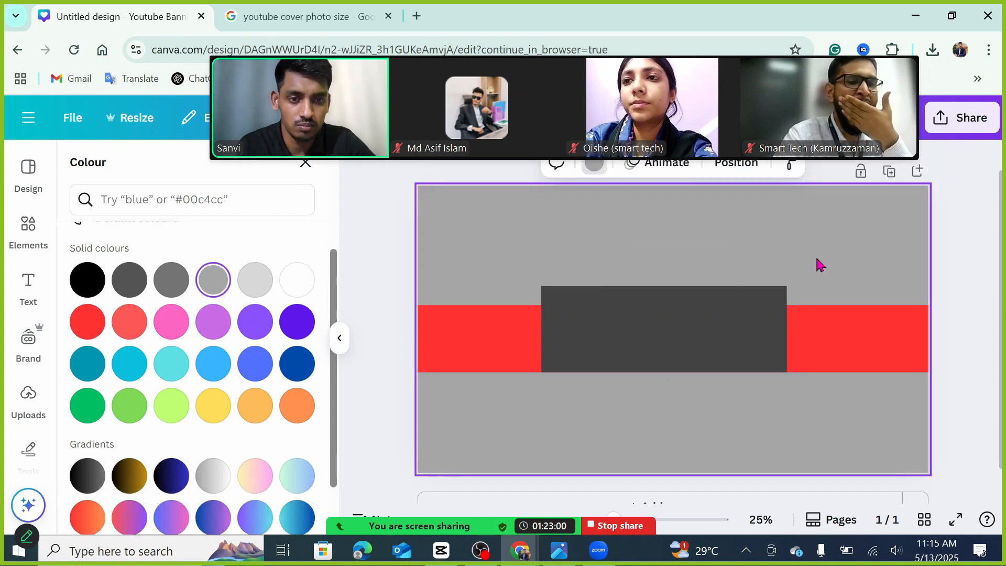
- Reduce the dark centre rectangle's height to about 337 px by lowering its upper edge level with the red band
click(747, 343)
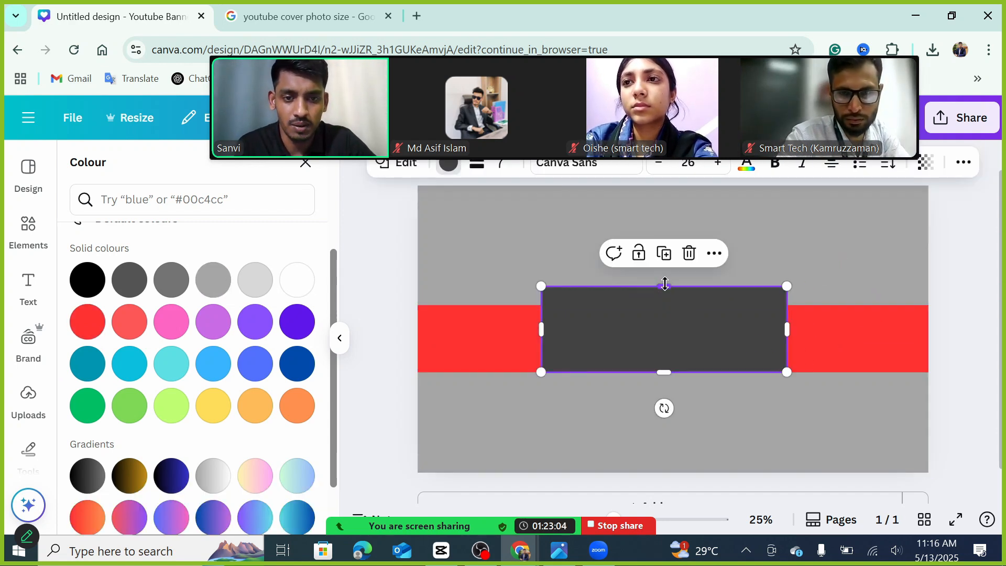
drag(665, 284, 665, 305)
click(866, 337)
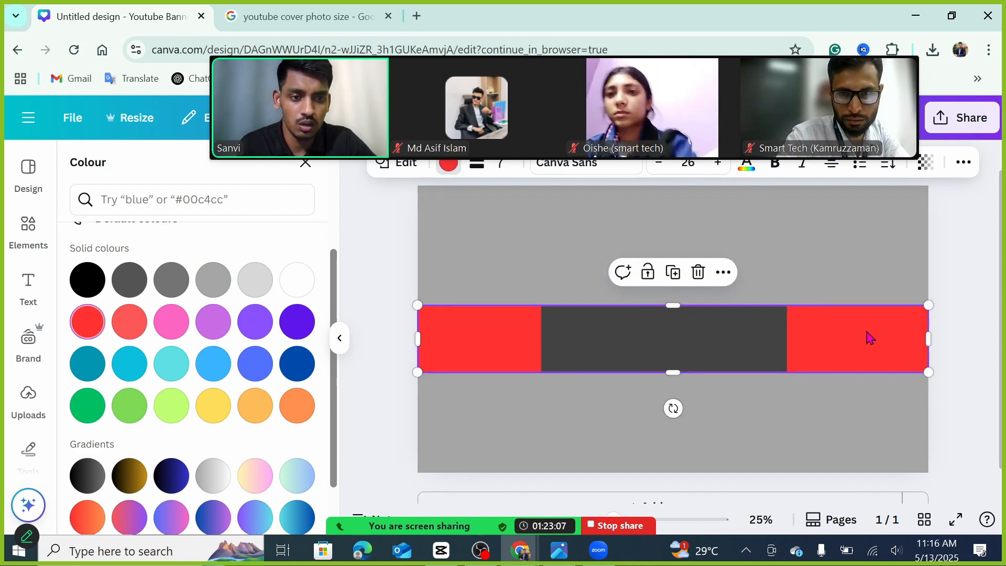
- Align the dark rectangle to the page's vertical middle and horizontal centre, and deselect it
click(693, 340)
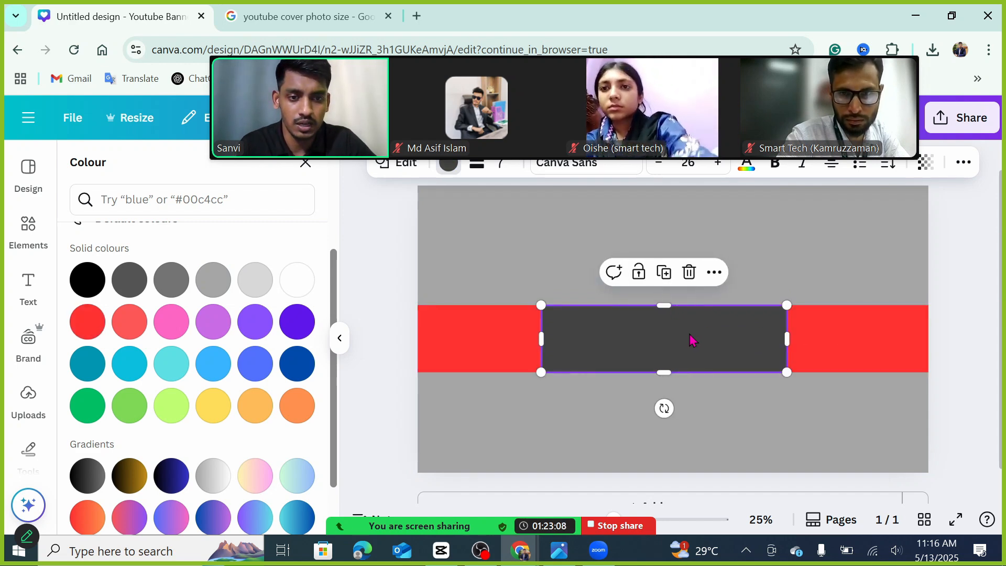
click(963, 163)
click(901, 203)
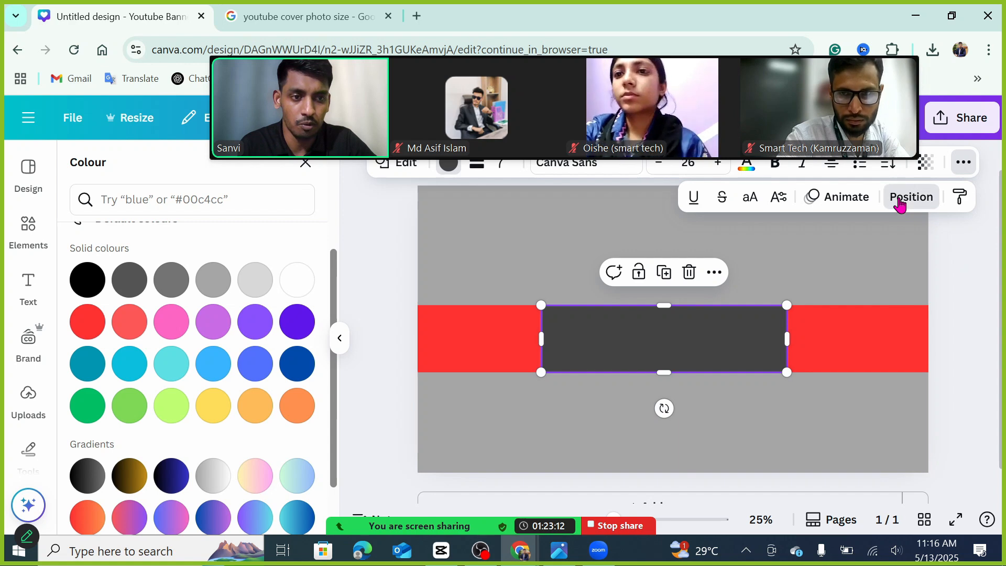
click(959, 167)
click(960, 167)
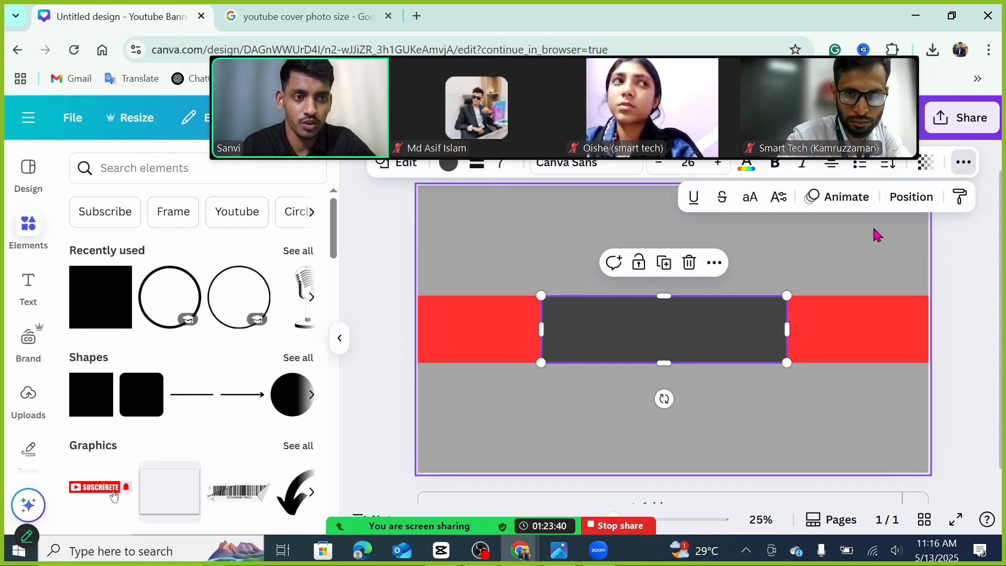
click(902, 199)
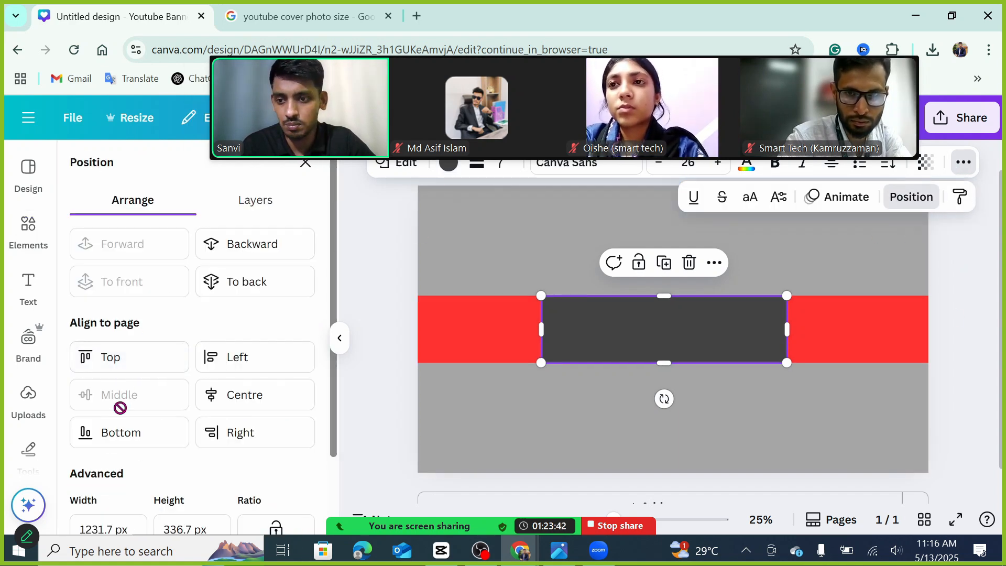
click(230, 401)
click(483, 252)
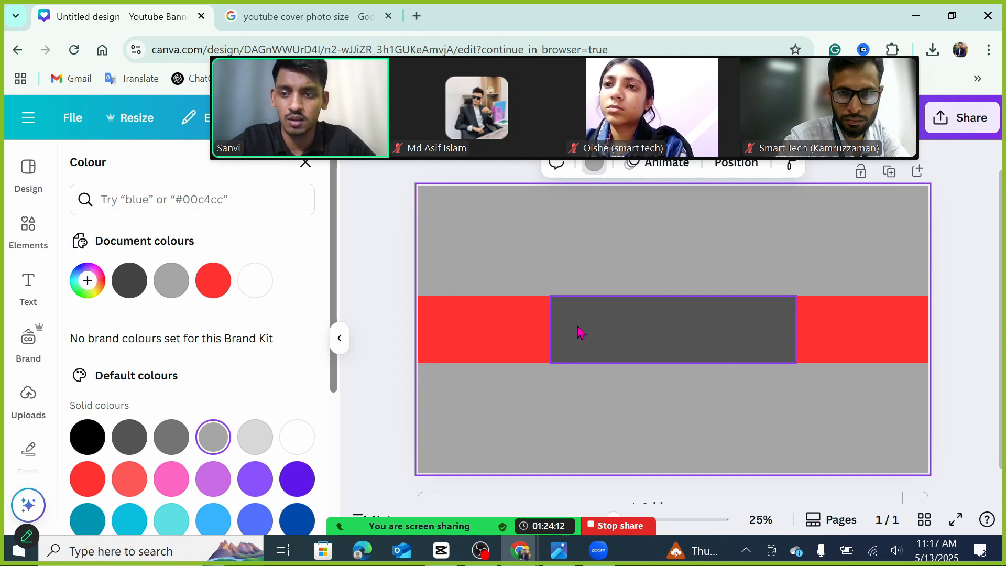
- Search the elements for "black baground" and add the dark scratched concrete photo to the page
scroll(22, 319, down, 5)
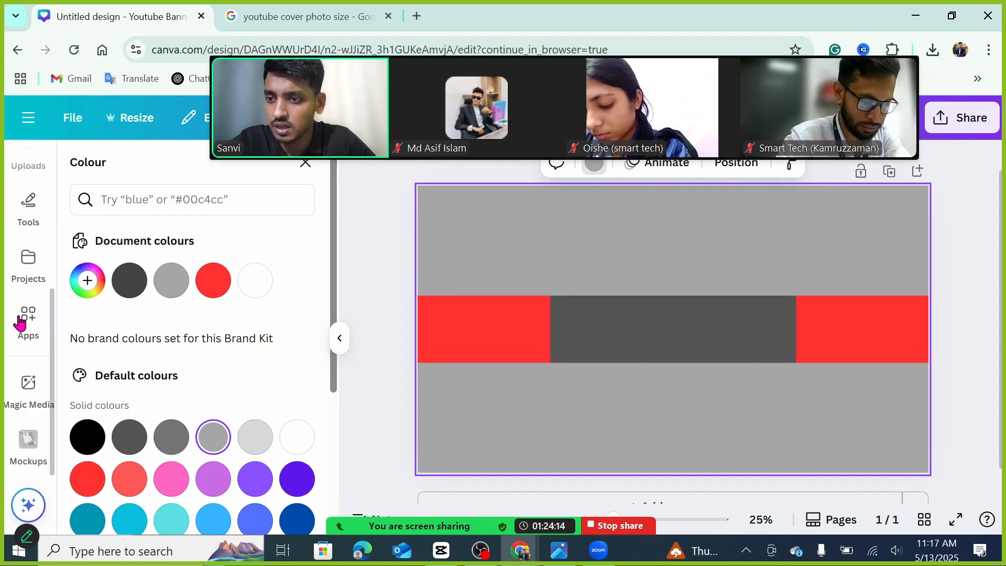
scroll(21, 322, up, 5)
click(29, 229)
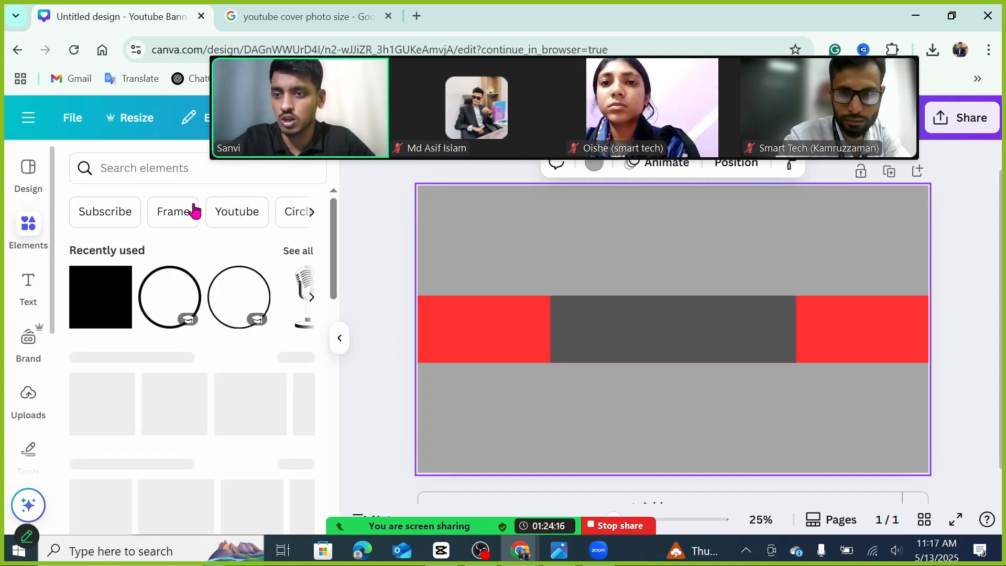
click(183, 172)
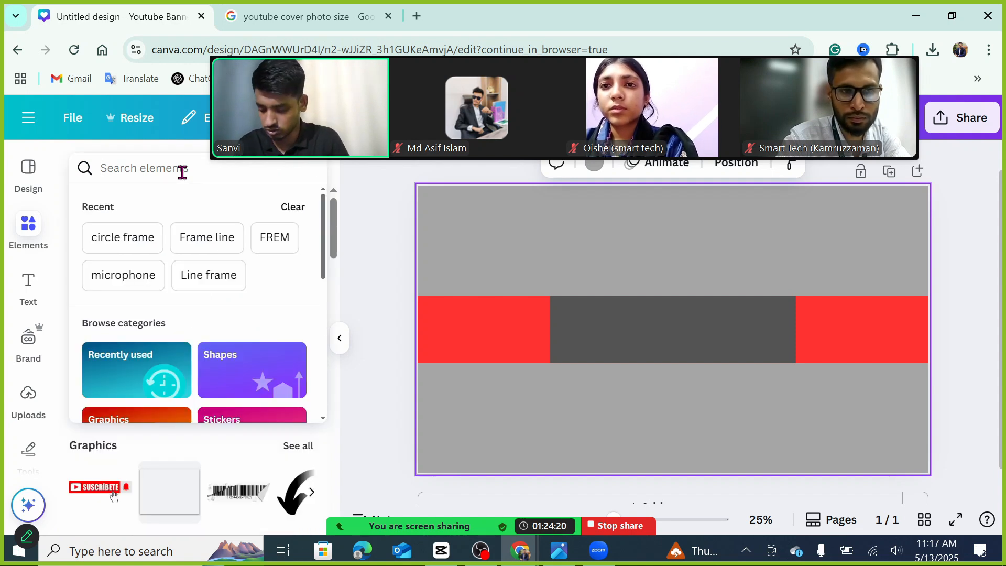
text(black)
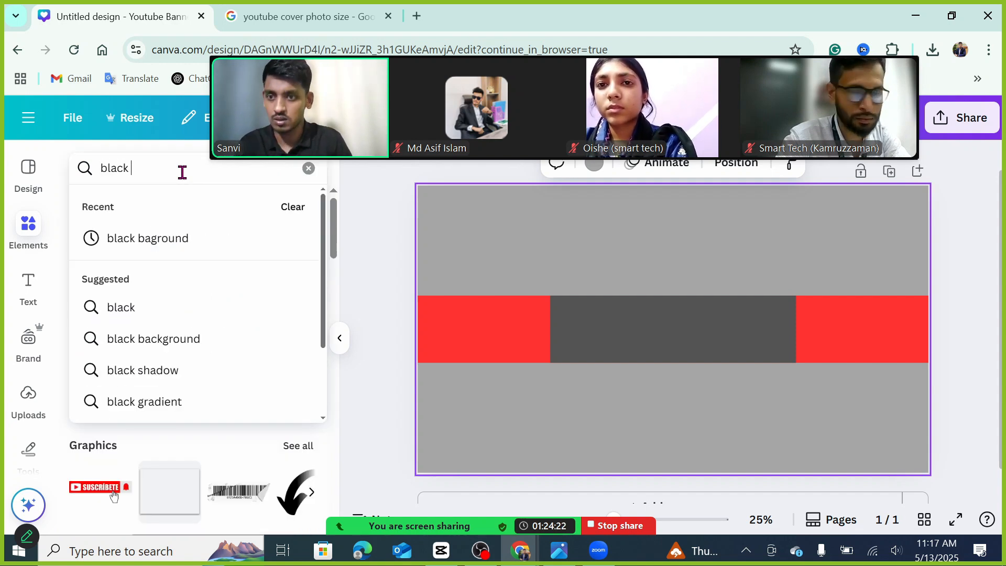
click(164, 239)
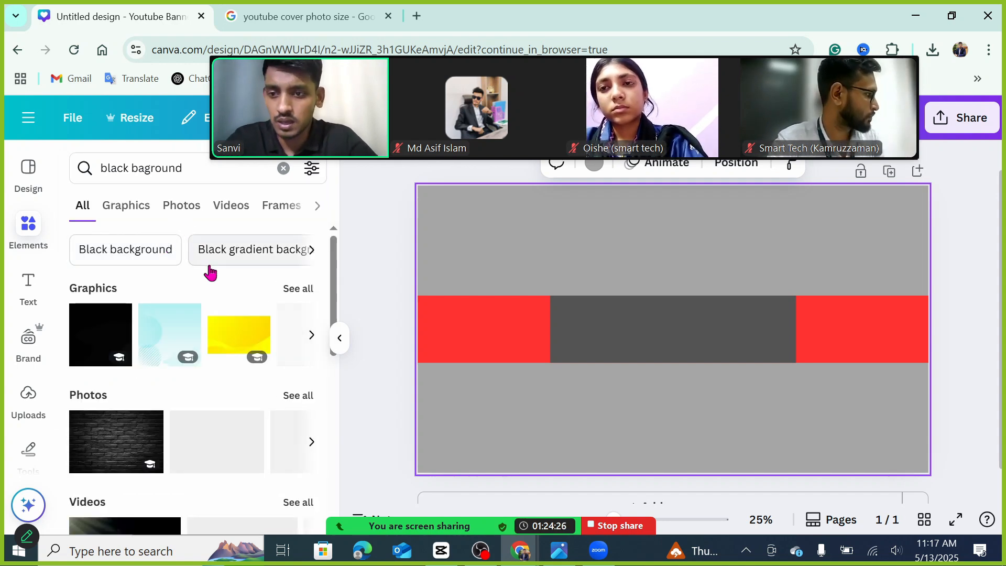
scroll(209, 272, down, 3)
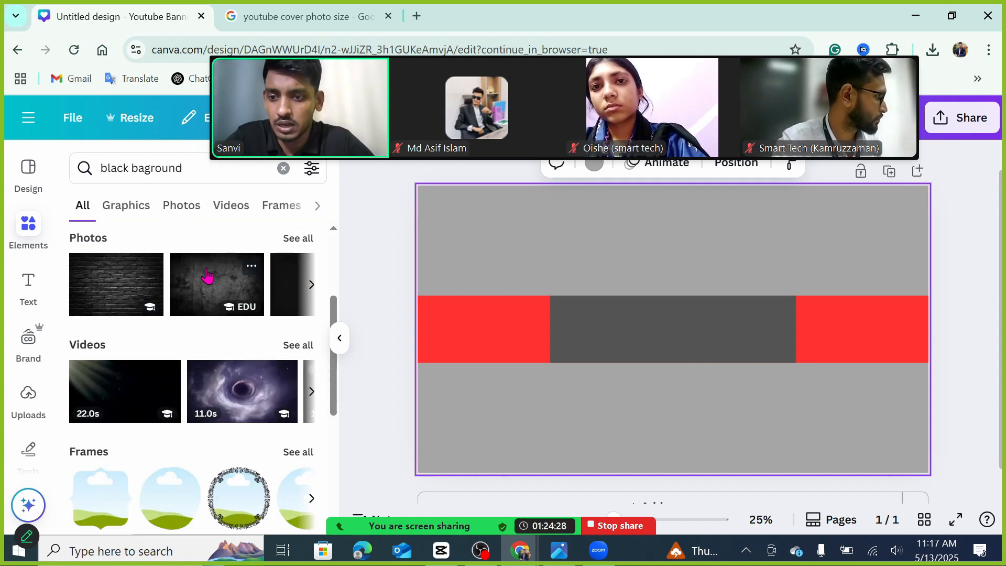
click(207, 275)
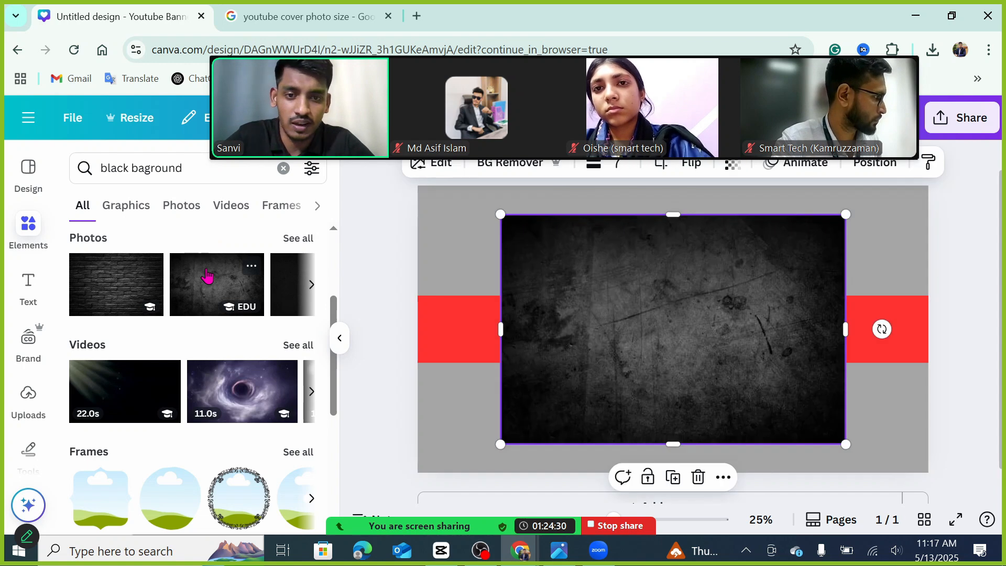
- Crop the dark photo on all four sides to cover exactly the centre rectangle, lock it in place and deselect it
drag(677, 213, 681, 296)
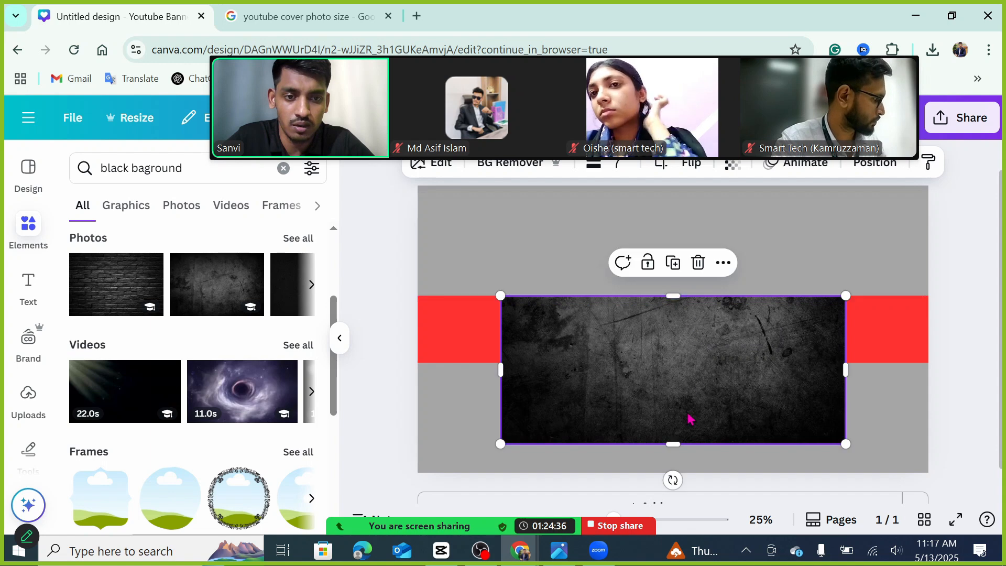
drag(673, 444, 673, 359)
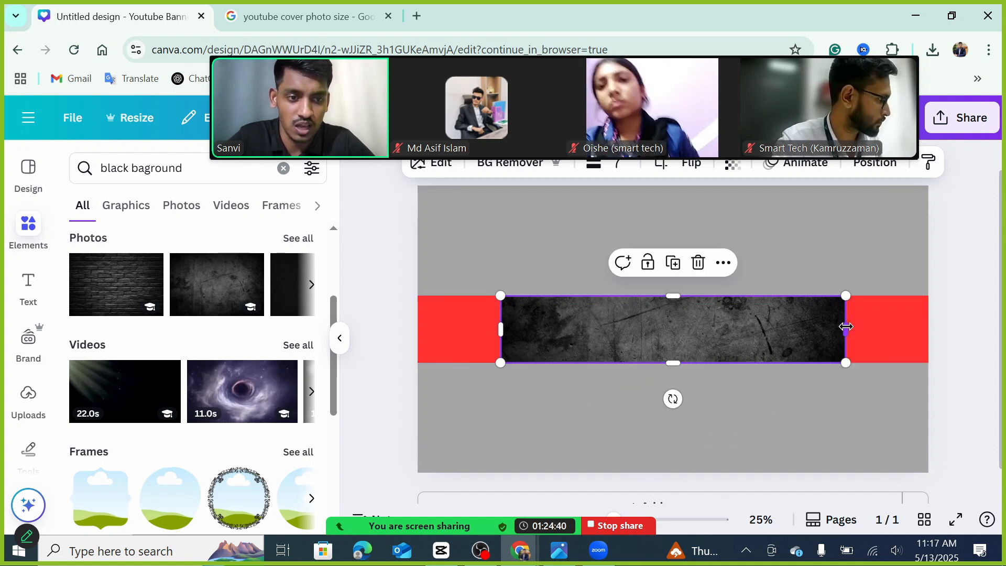
mouse_move(805, 332)
mouse_down()
mouse_move(771, 332)
mouse_move(795, 334)
mouse_up()
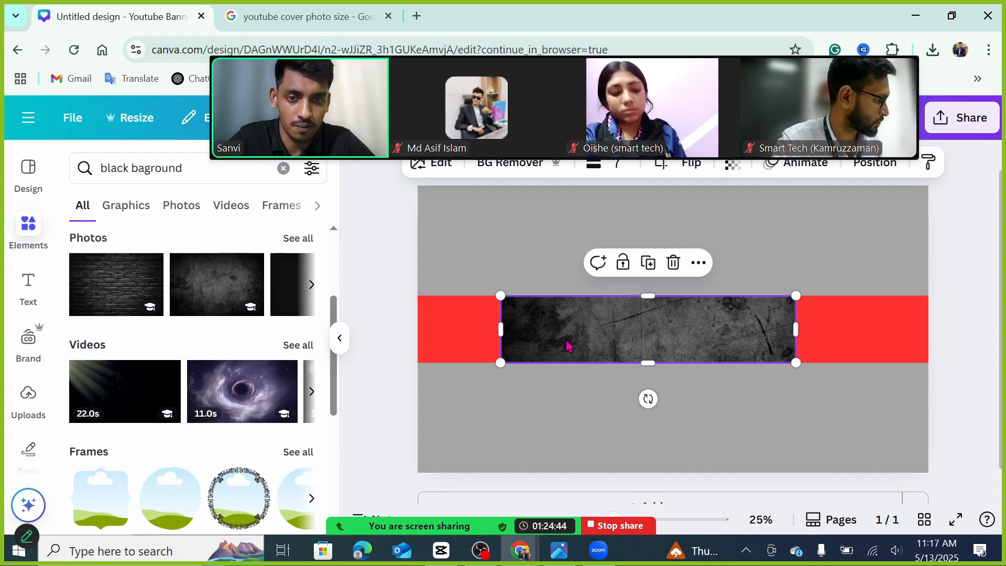
drag(500, 330, 550, 332)
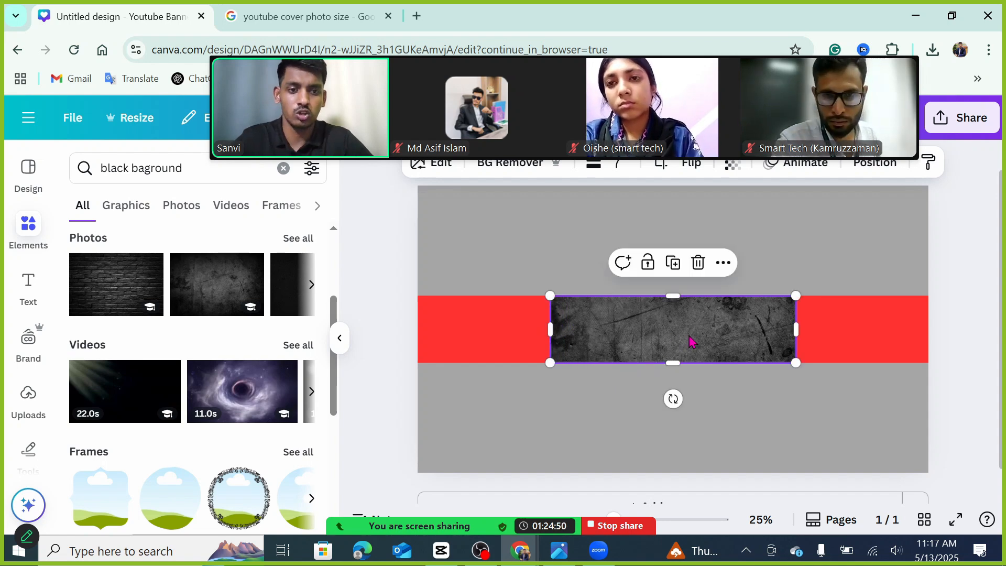
click(647, 262)
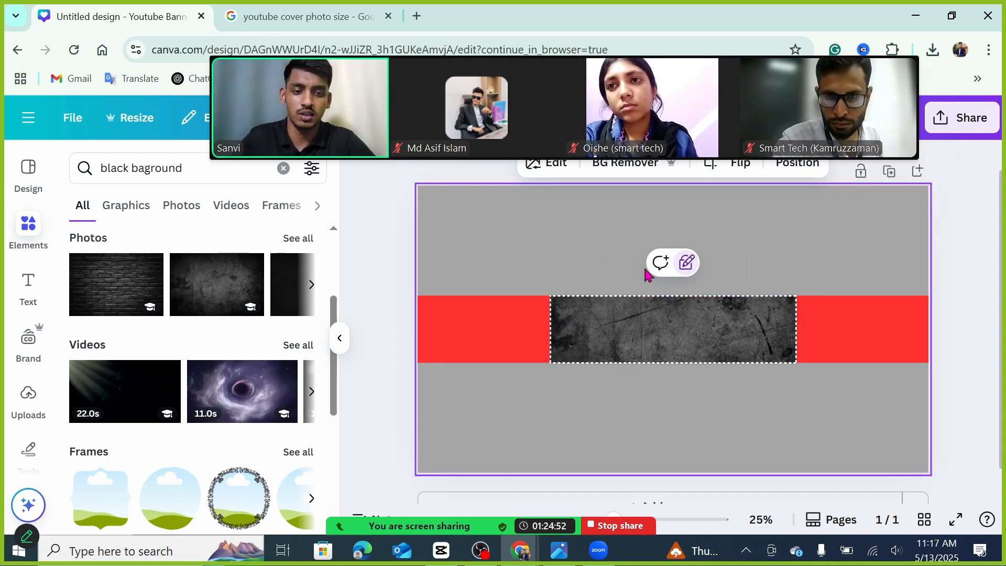
click(702, 416)
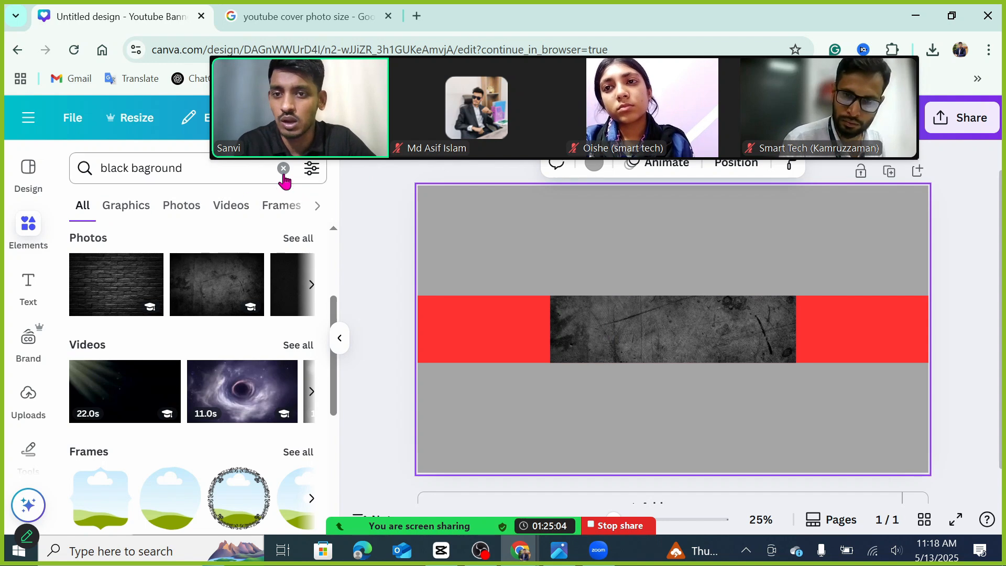
- Add a heading over the dark photo and replace its placeholder text with "CHORKI"
click(29, 226)
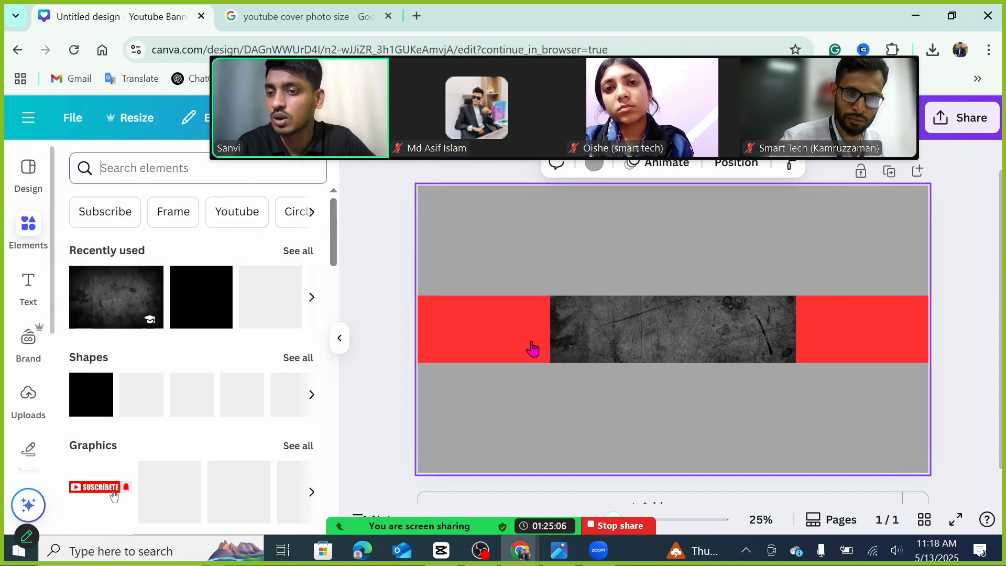
click(29, 283)
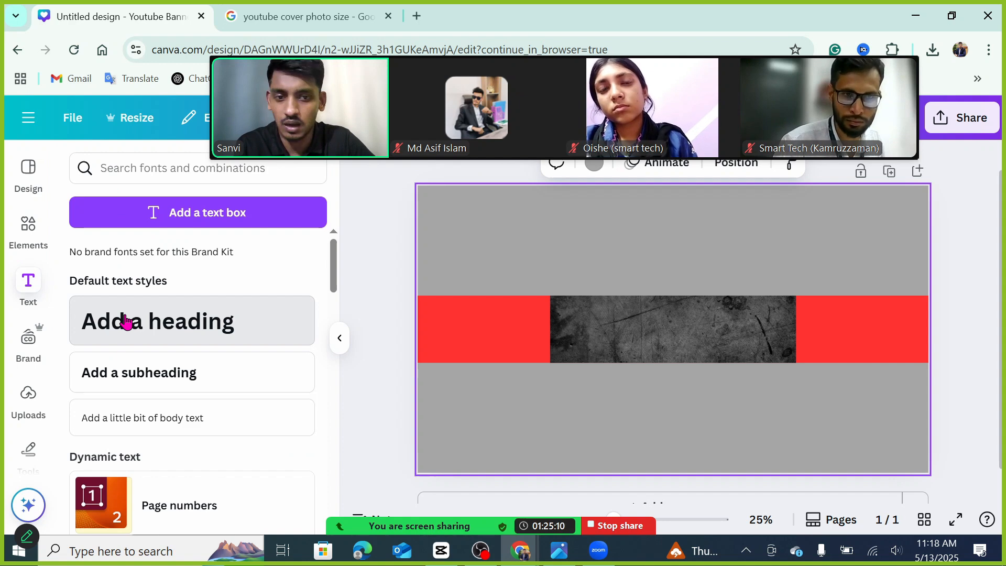
click(125, 321)
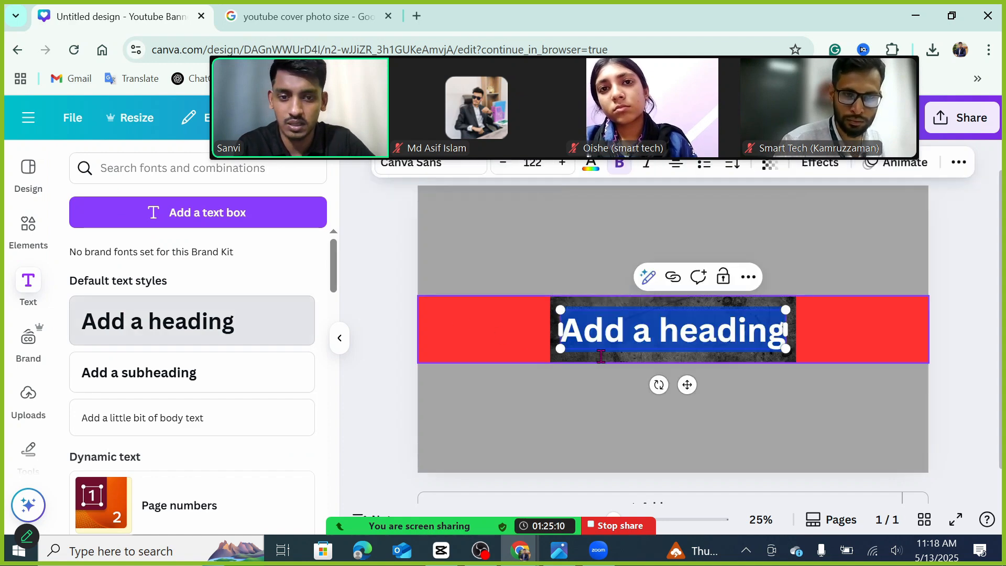
click(540, 404)
click(655, 333)
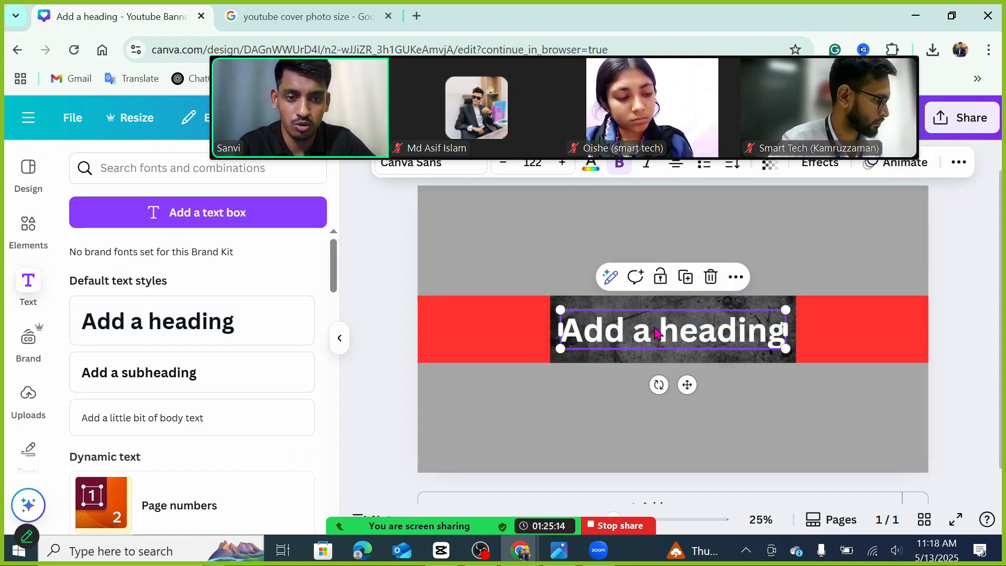
double_click(656, 332)
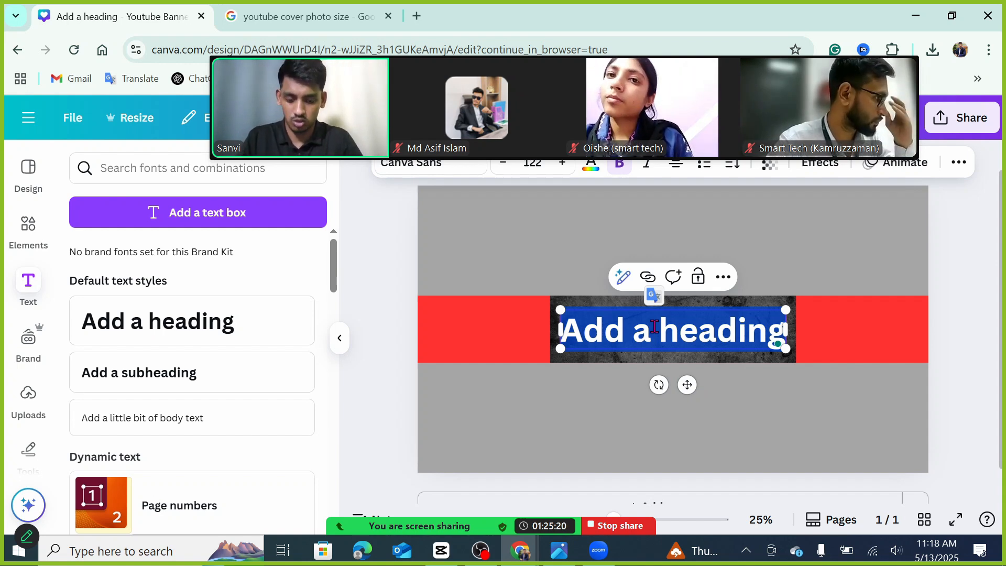
key(BackSpace)
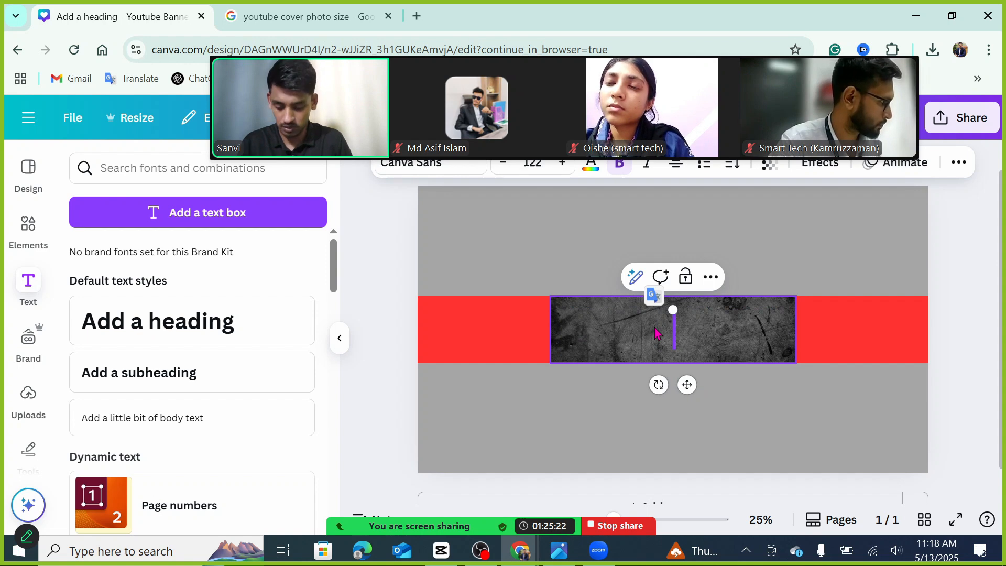
text(CHORKI)
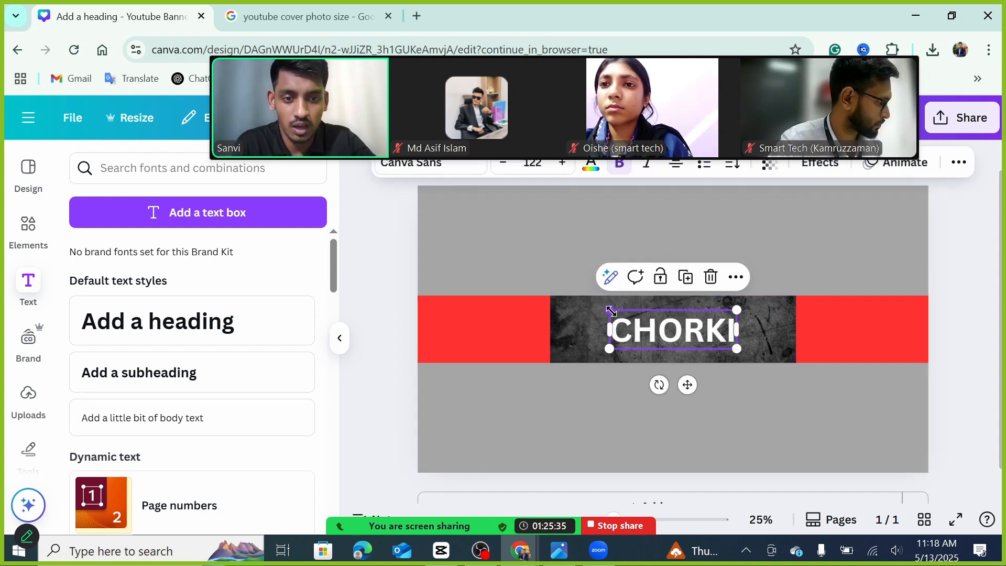
- Shrink the CHORKI heading to font size 101 and move it to the upper left part of the dark photo
drag(610, 310, 631, 316)
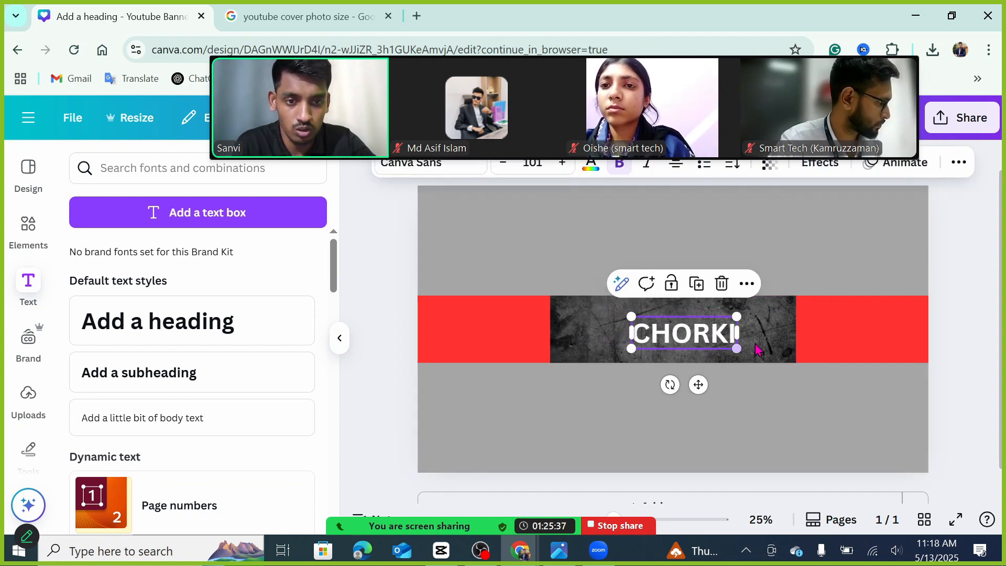
drag(683, 338, 627, 323)
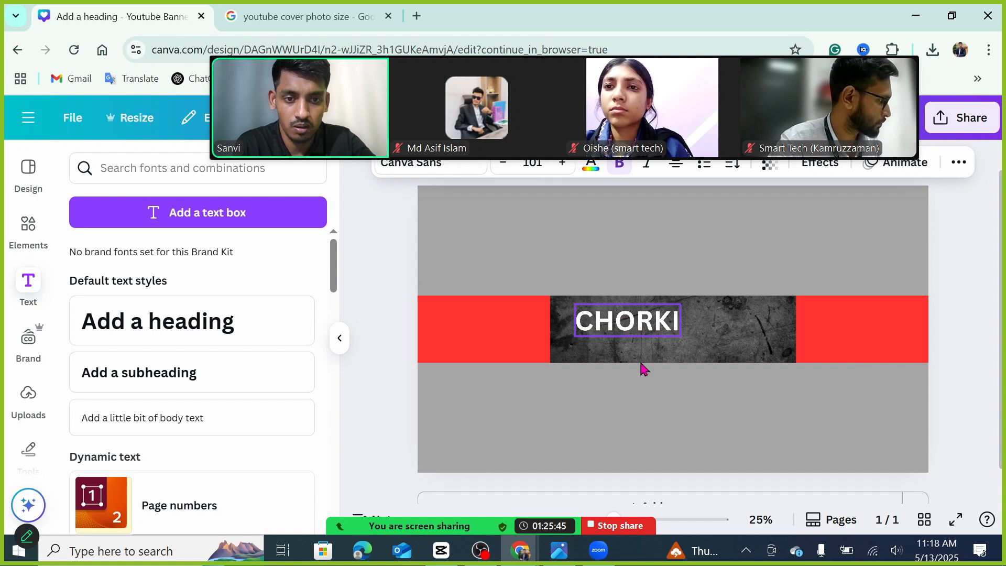
click(685, 397)
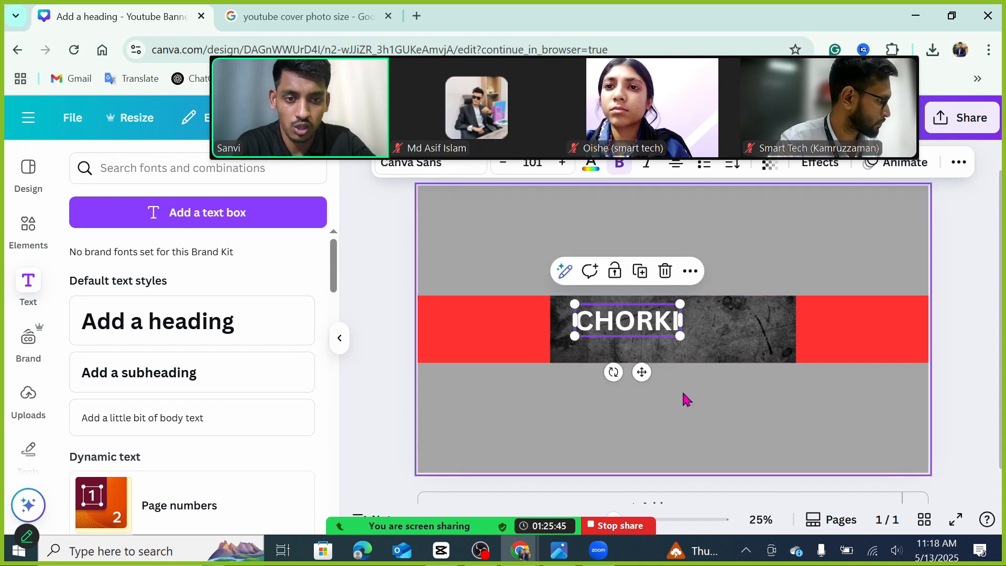
- Change the CHORKI heading's text colour to the solid yellow swatch
click(640, 326)
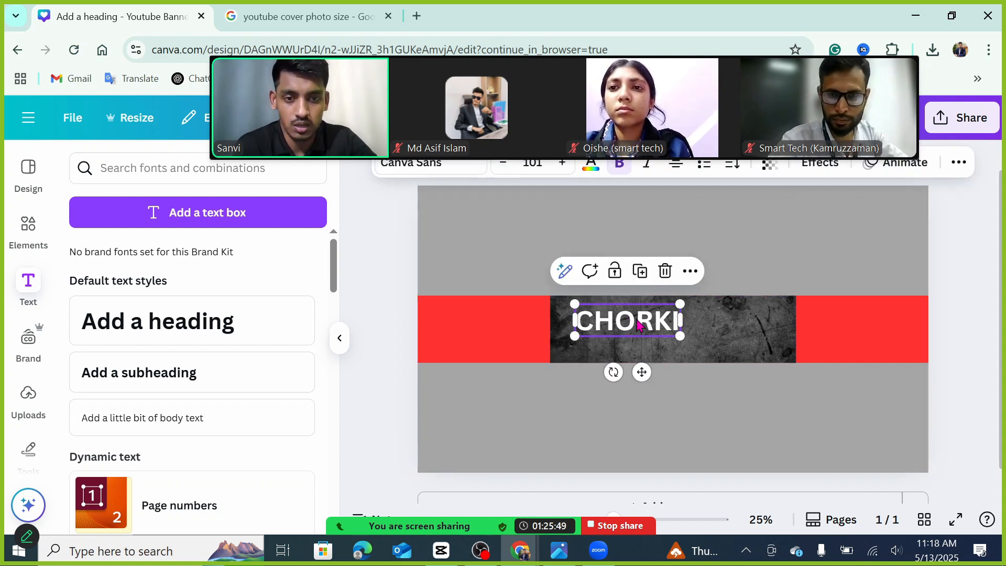
click(591, 166)
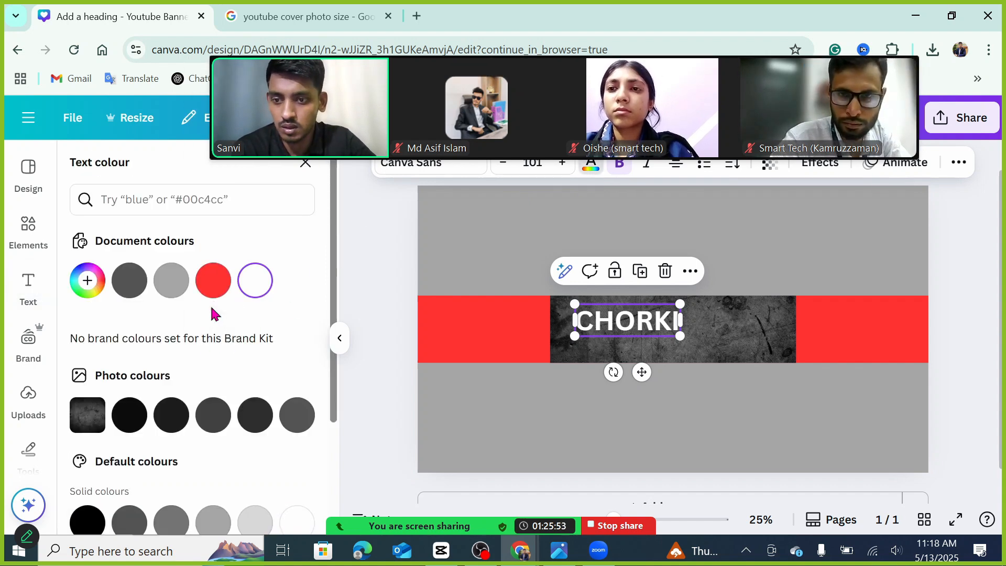
scroll(210, 330, down, 3)
click(212, 498)
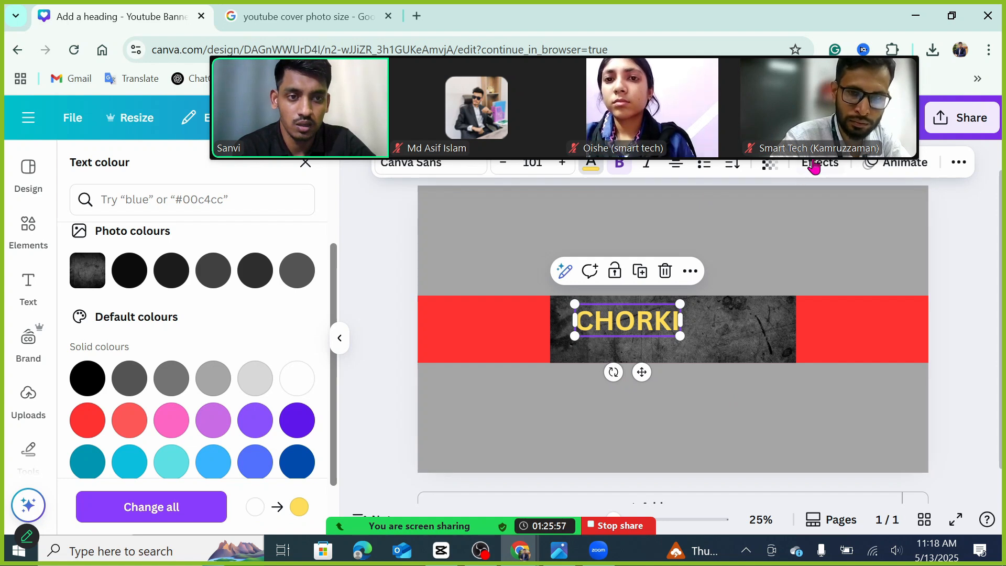
click(736, 339)
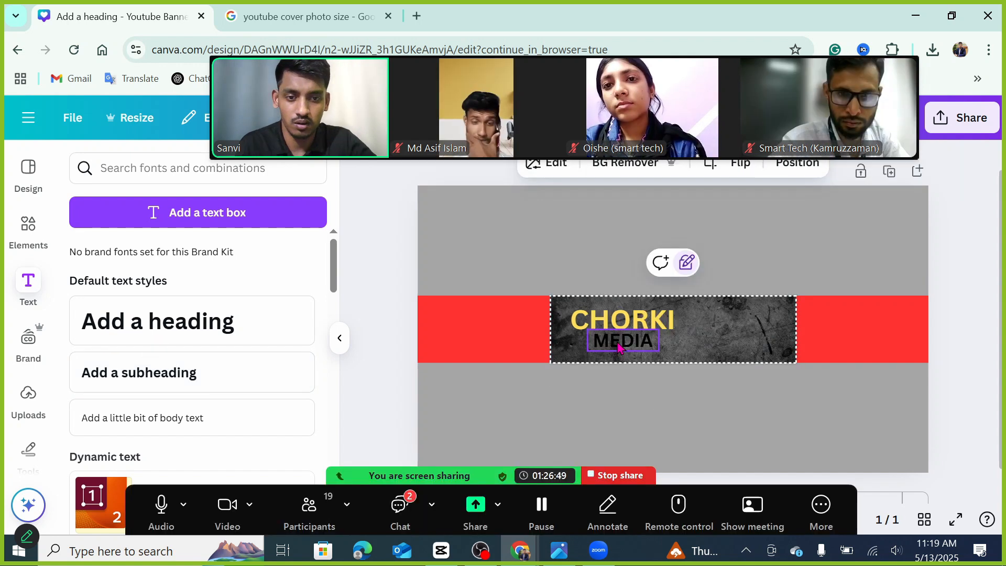
- Recolour the MEDIA text below the CHORKI heading white
click(620, 347)
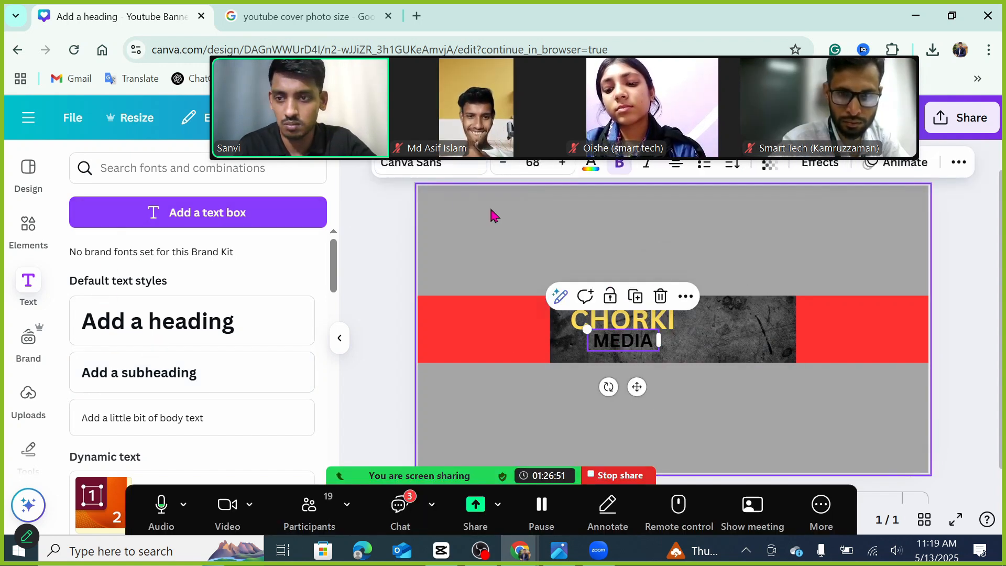
click(591, 164)
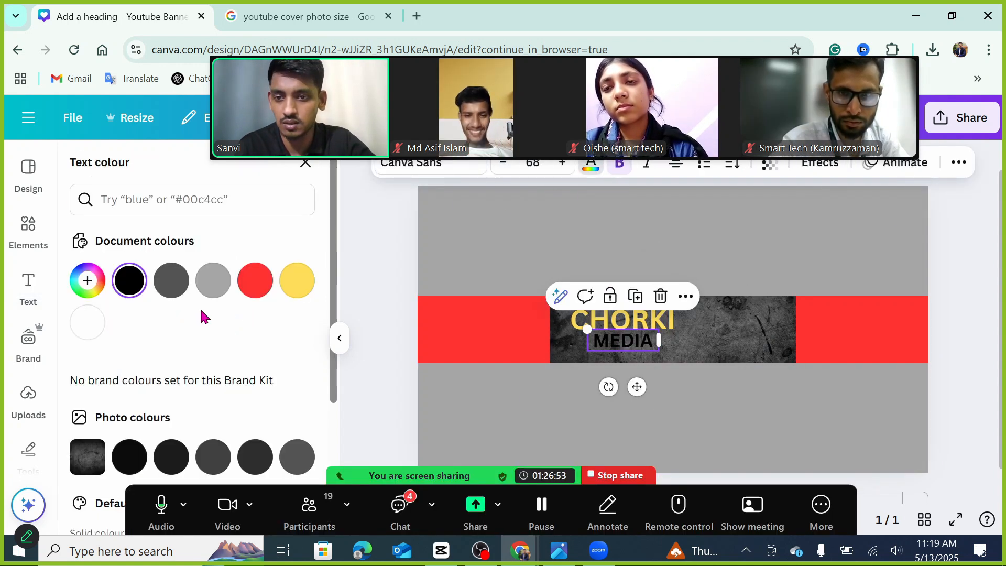
scroll(202, 308, down, 2)
scroll(199, 309, up, 2)
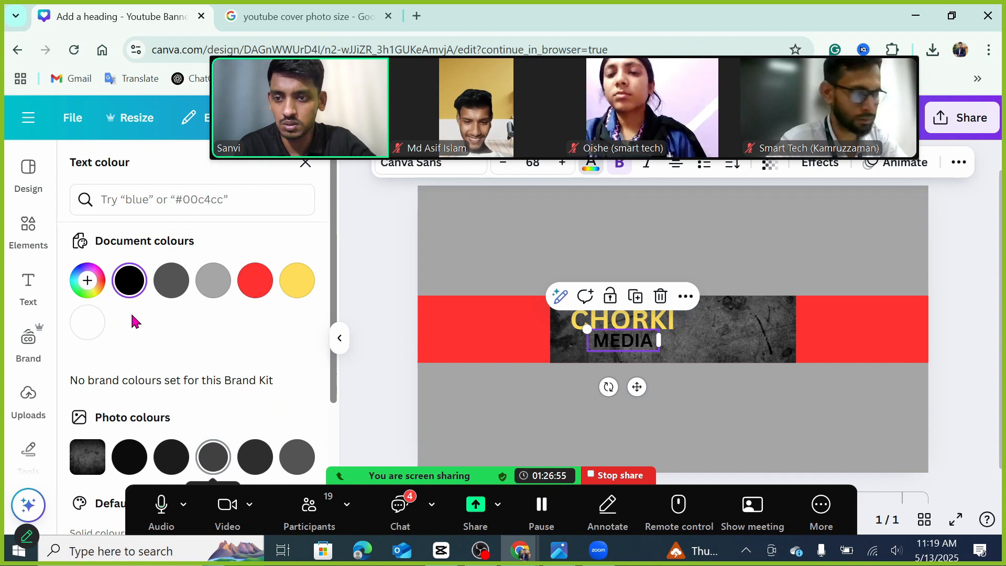
click(87, 322)
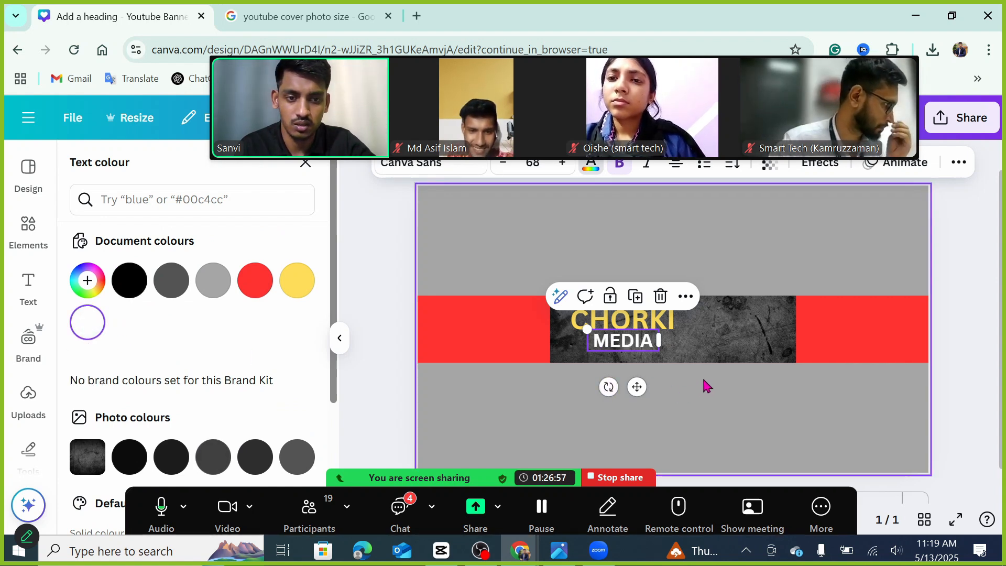
- Unlock the dark concrete photo behind the text and delete it
click(732, 344)
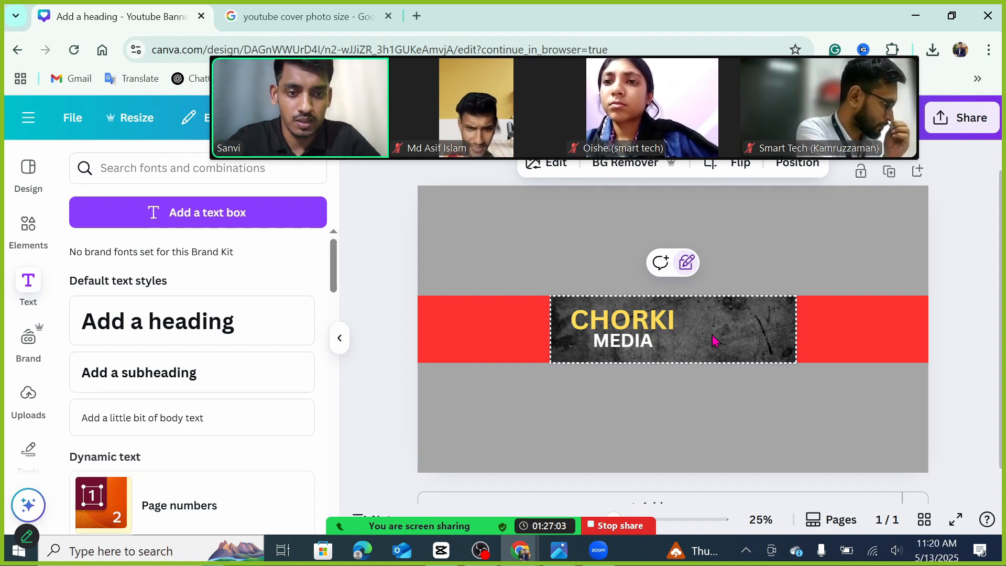
click(686, 263)
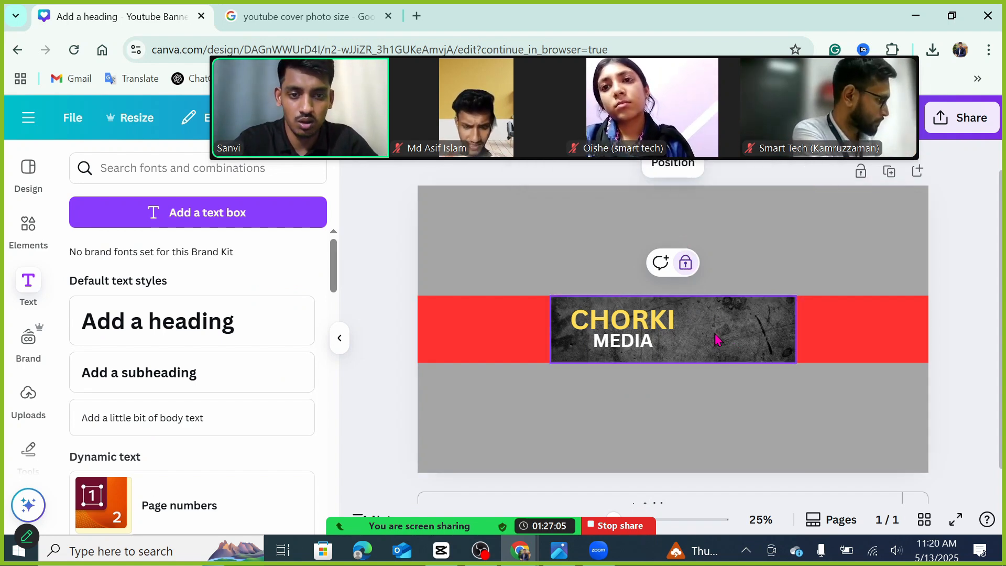
click(686, 263)
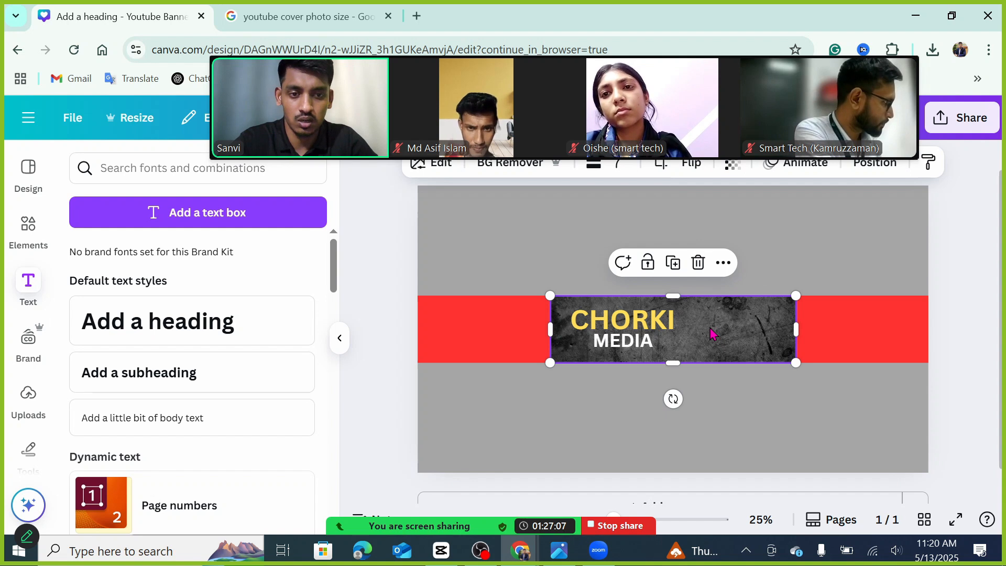
click(698, 262)
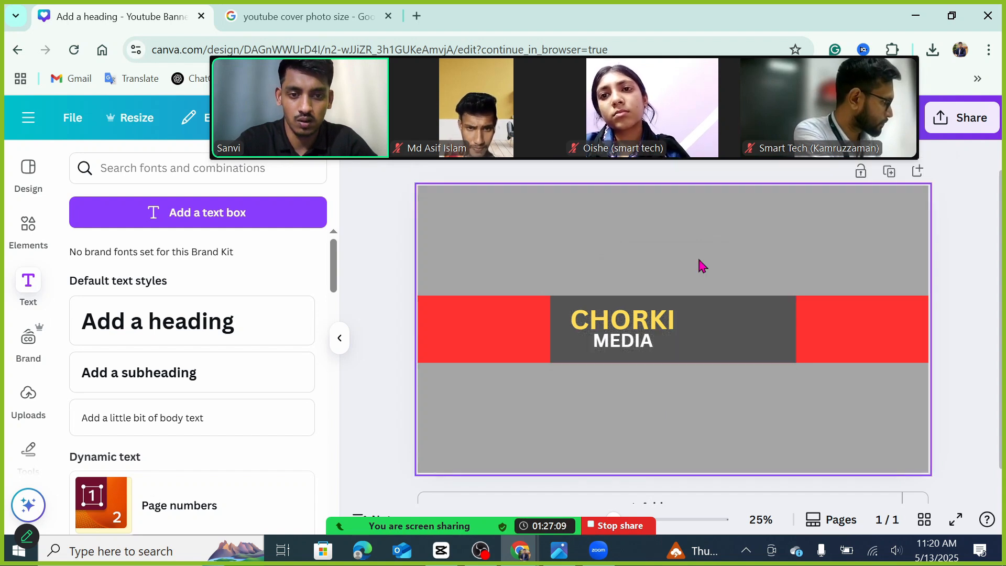
- Fill the dark grey centre rectangle with white
click(715, 341)
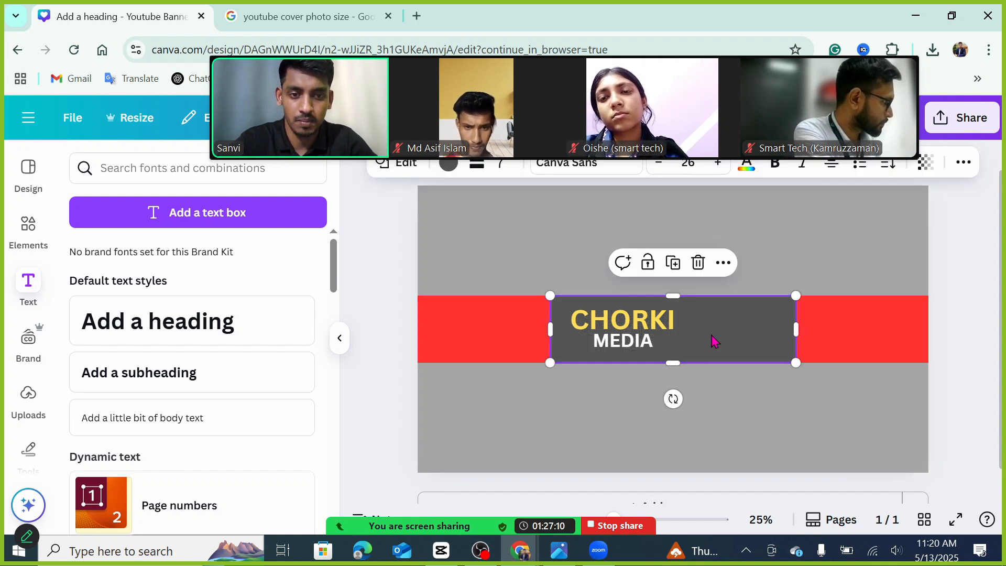
click(448, 179)
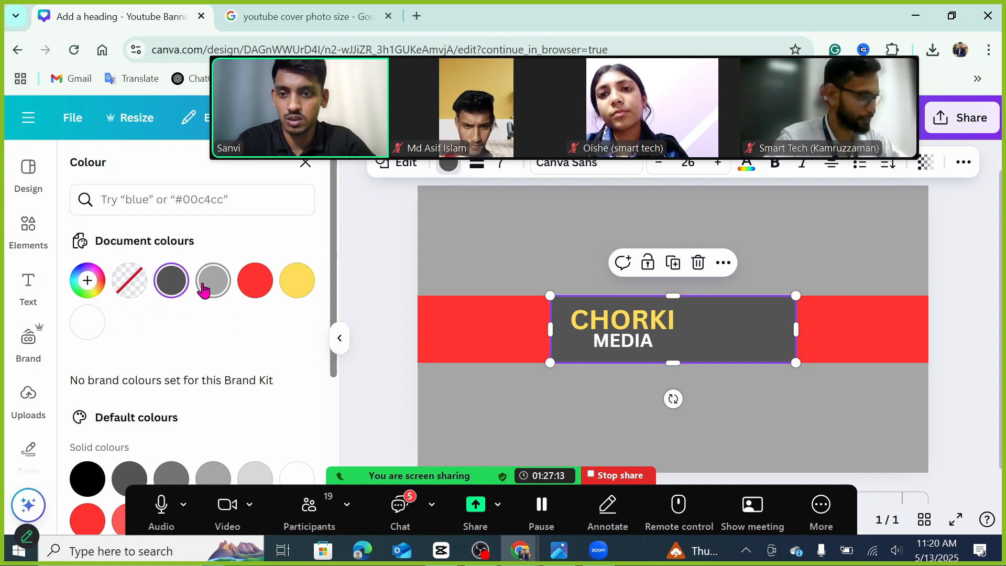
click(89, 321)
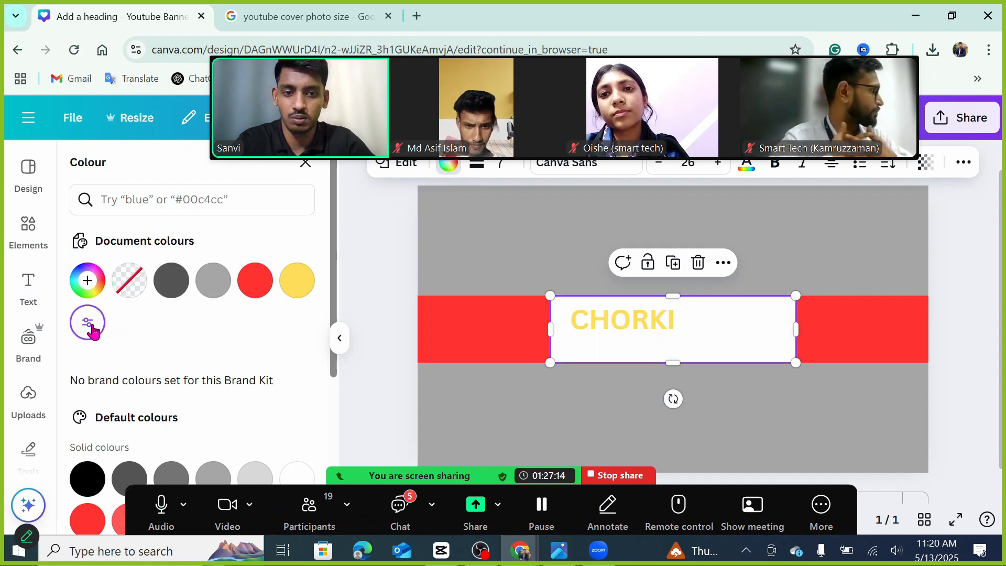
- Recolour the CHORKI heading black
click(610, 325)
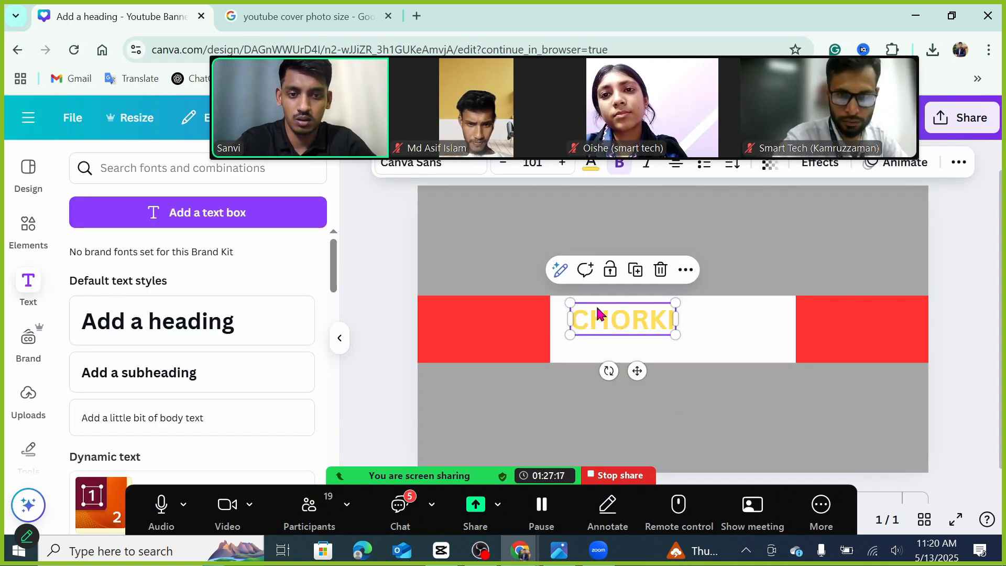
click(591, 167)
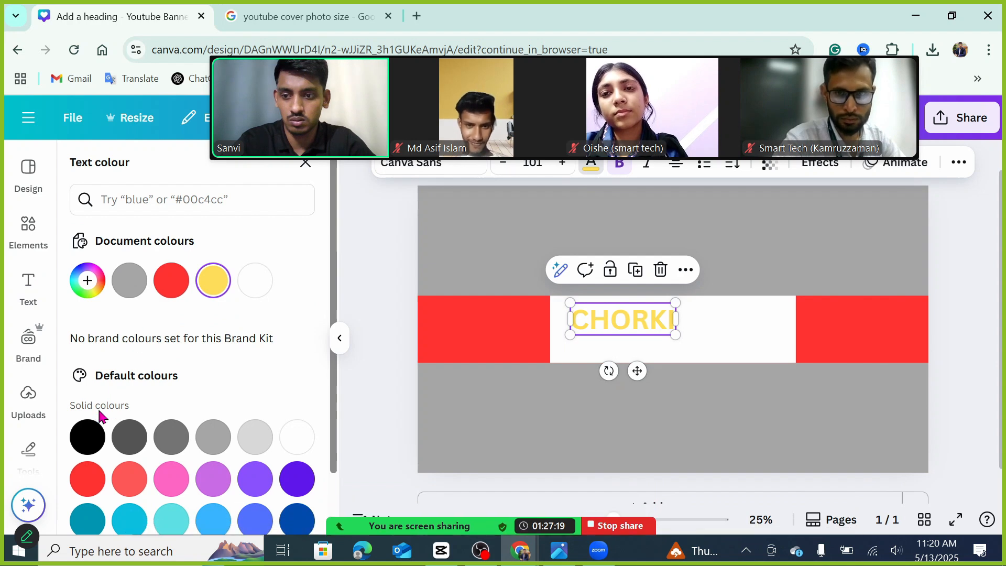
click(88, 436)
click(655, 351)
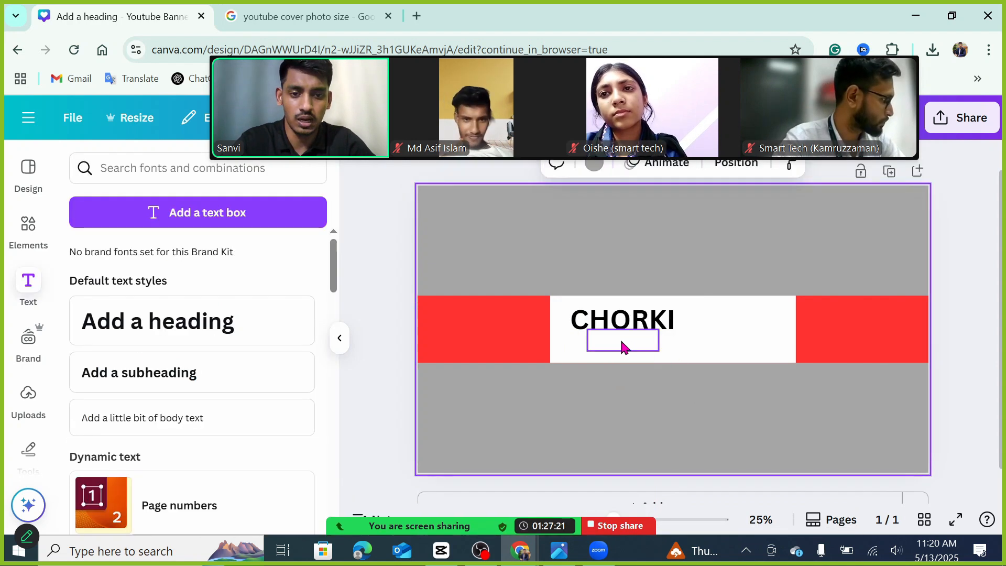
- Recolour the MEDIA text, trying light orange and settling on yellow #ffde59
click(622, 340)
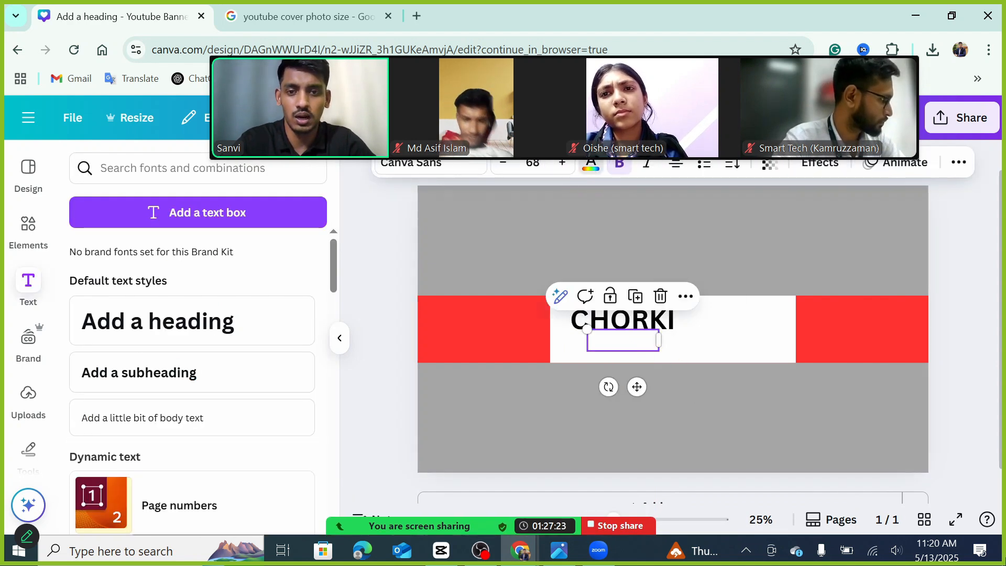
click(591, 167)
scroll(138, 367, down, 1)
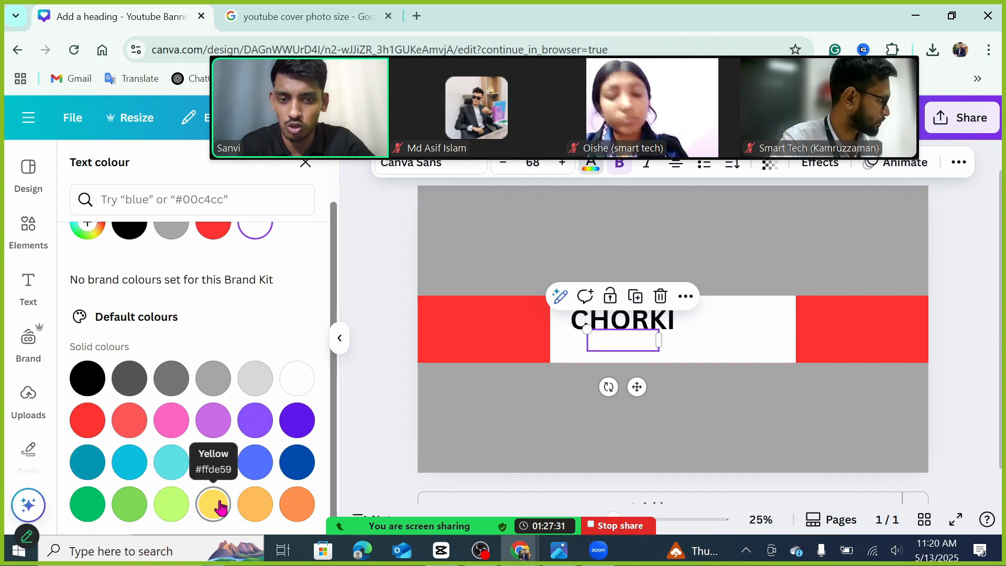
click(257, 507)
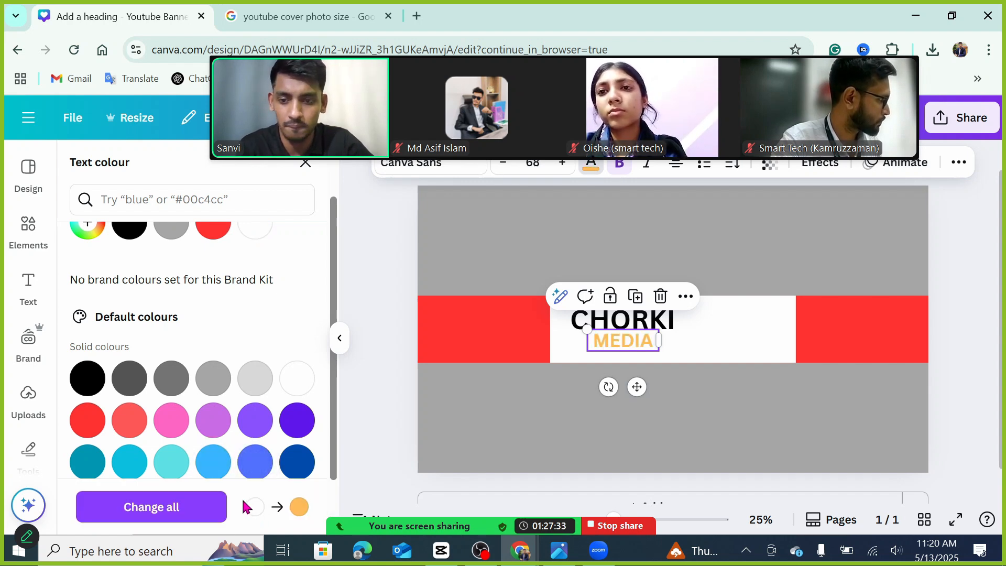
scroll(244, 392, down, 1)
click(213, 448)
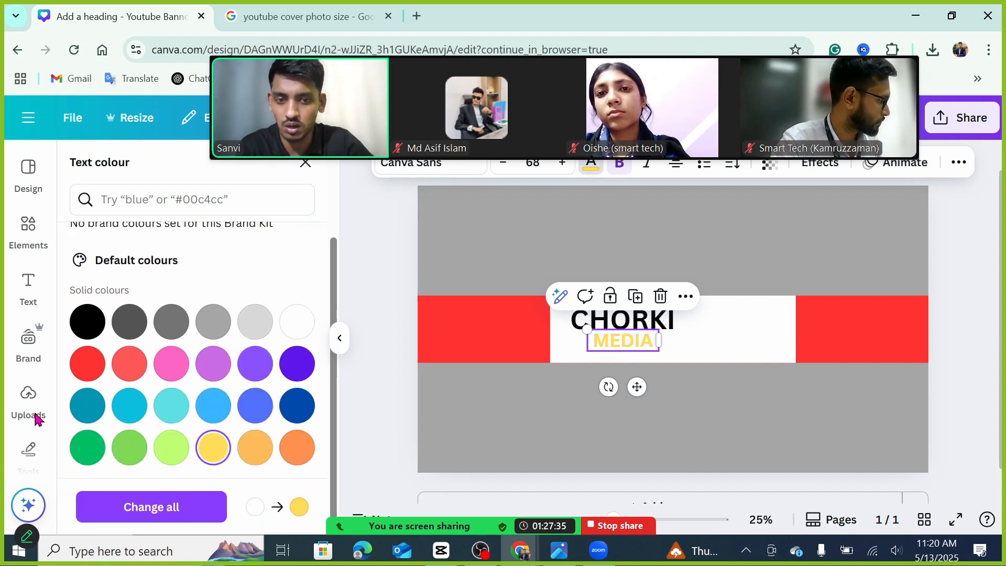
- Shrink the MEDIA text to font size 50.2 and colour it white #ffffff
click(634, 347)
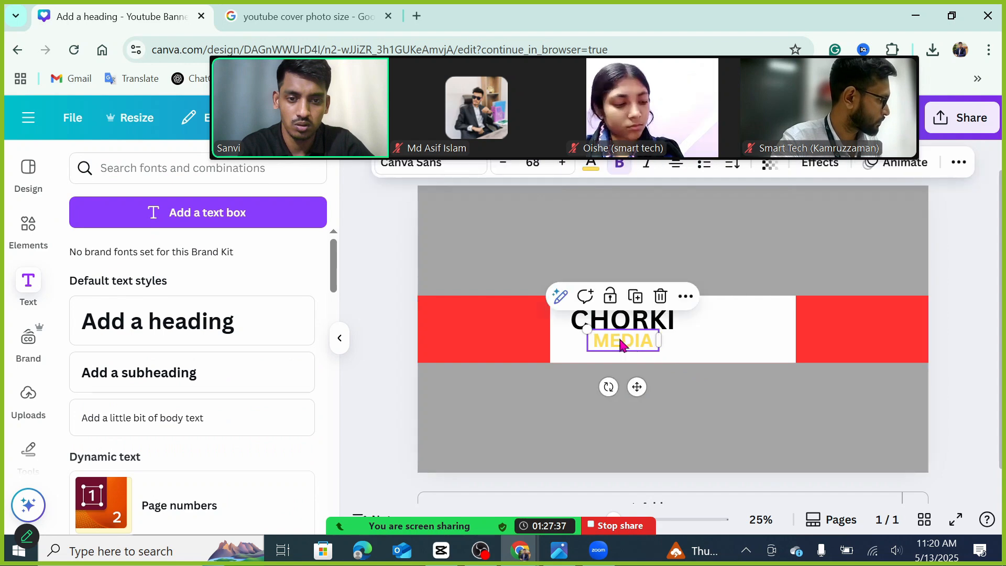
drag(588, 329, 626, 341)
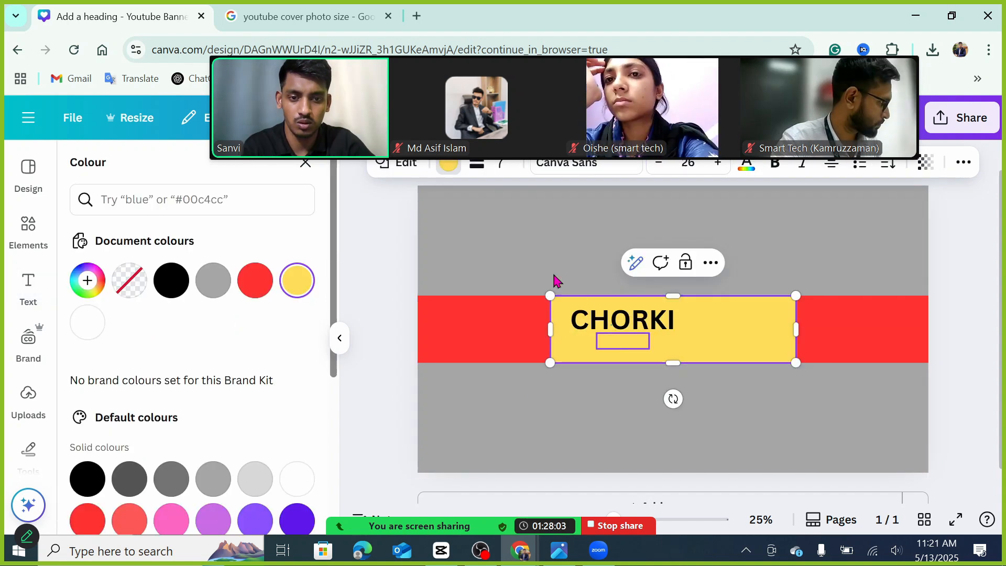
click(623, 341)
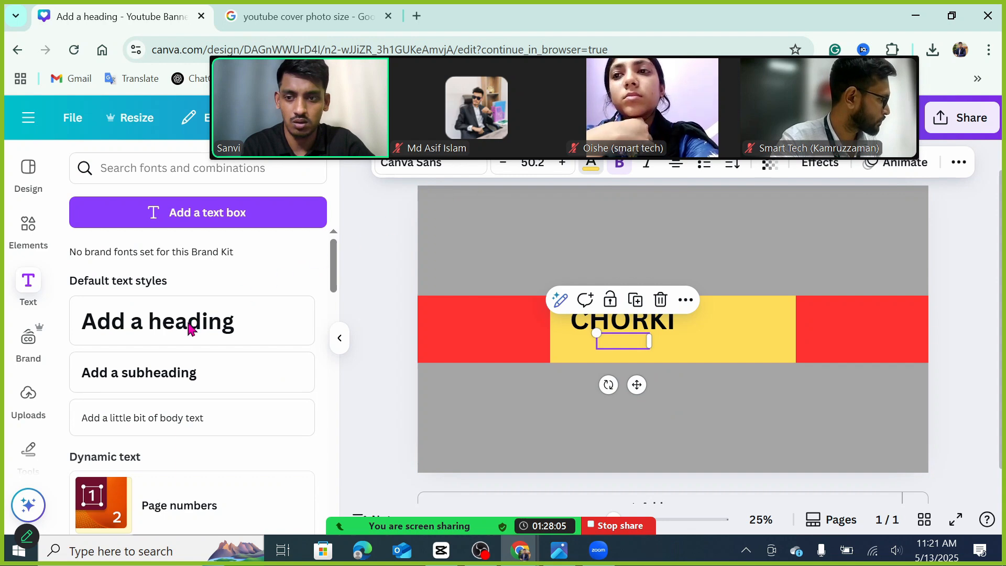
click(297, 279)
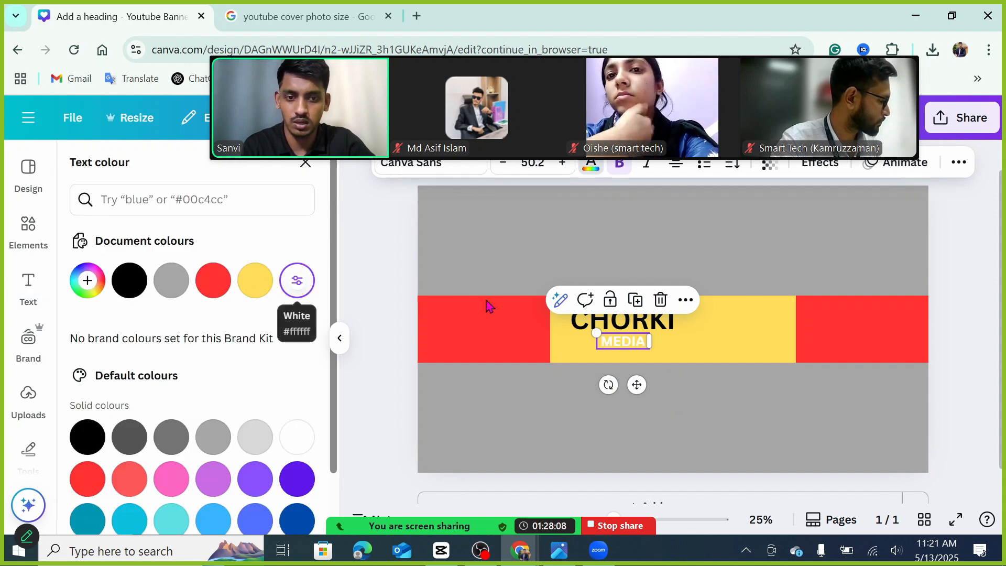
click(571, 367)
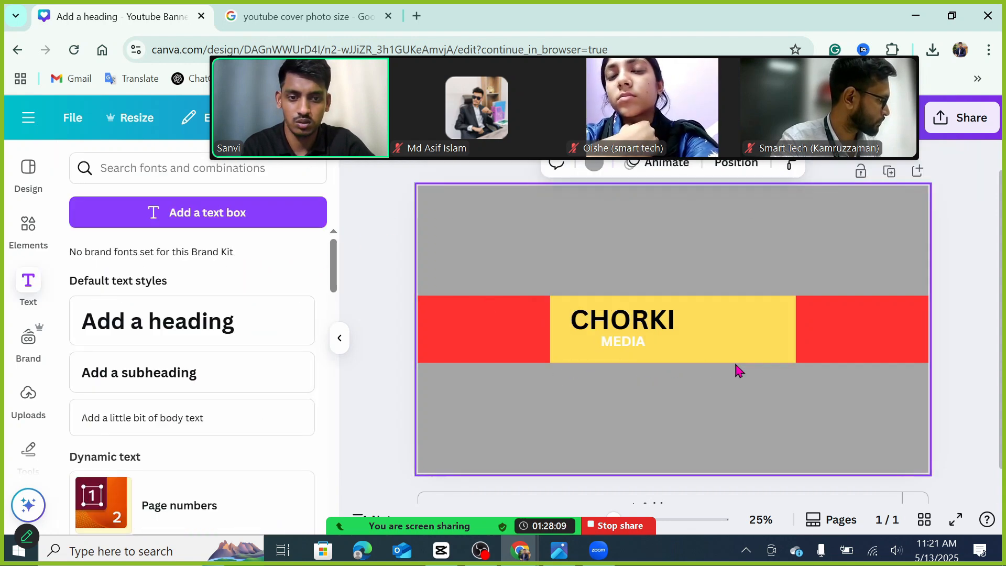
- Nudge the CHORKI heading and the MEDIA text slightly down within the centre rectangle
click(656, 329)
key(Down)
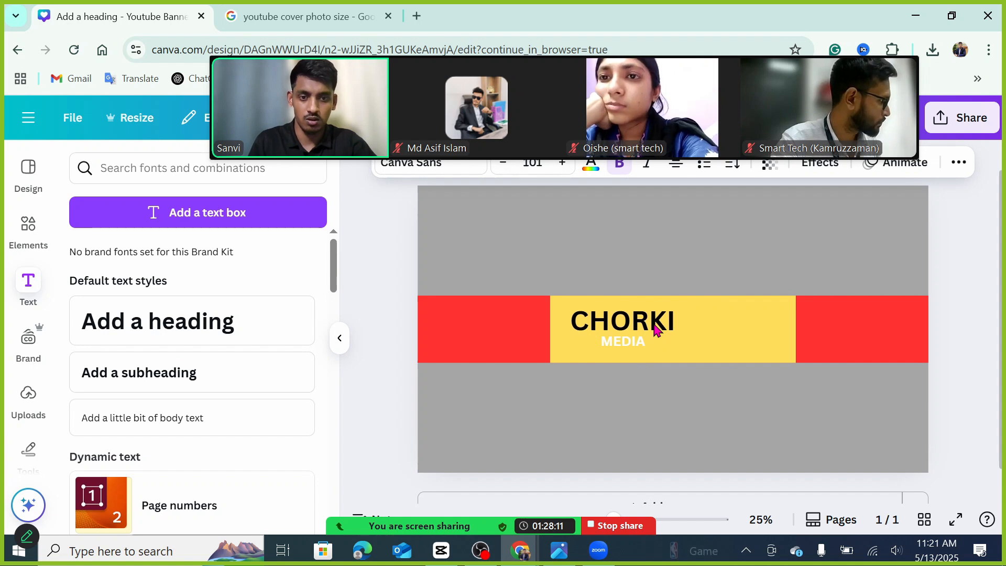
click(631, 354)
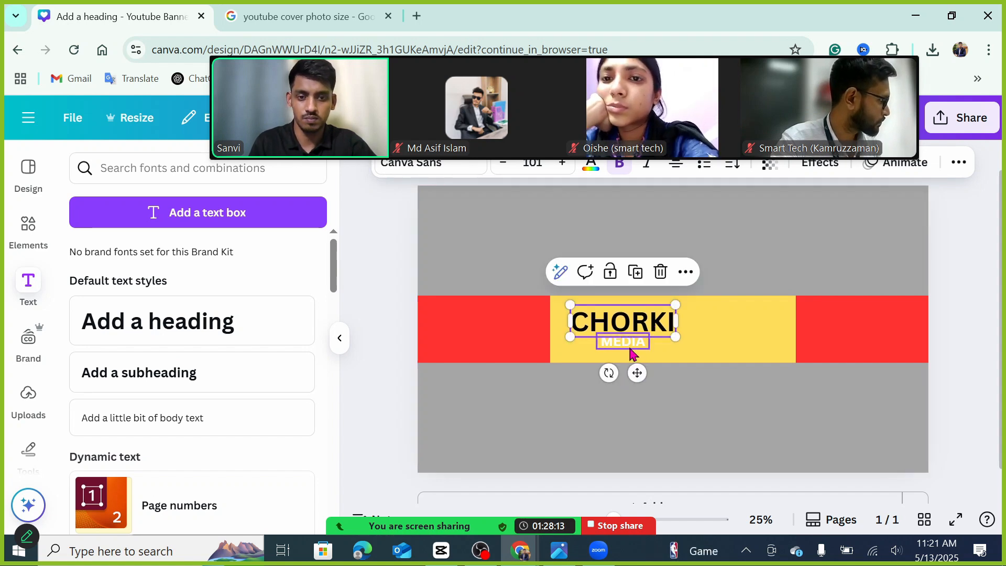
click(632, 354)
- Set the font of both the CHORKI heading and the MEDIA text to Open Sans
click(632, 322)
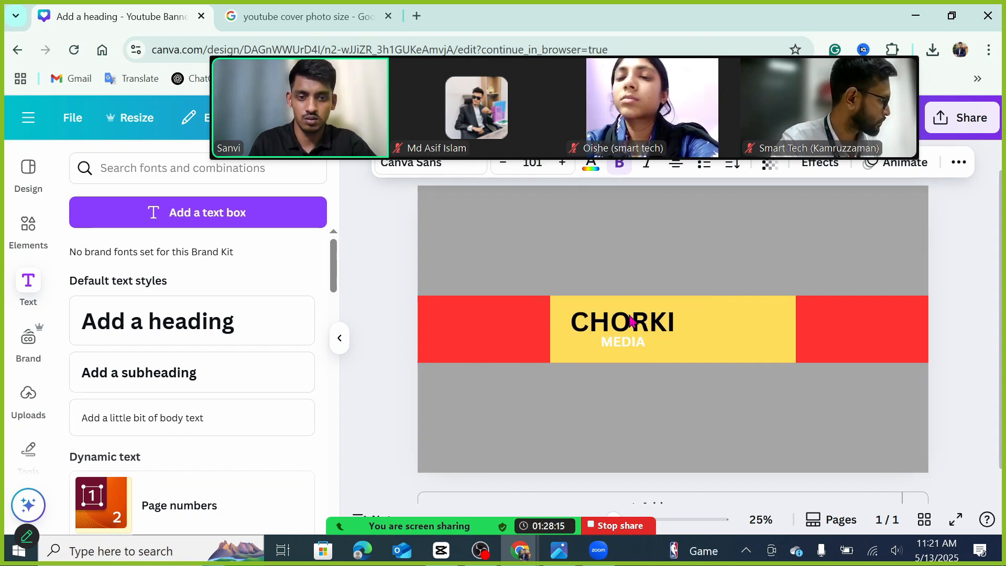
click(419, 173)
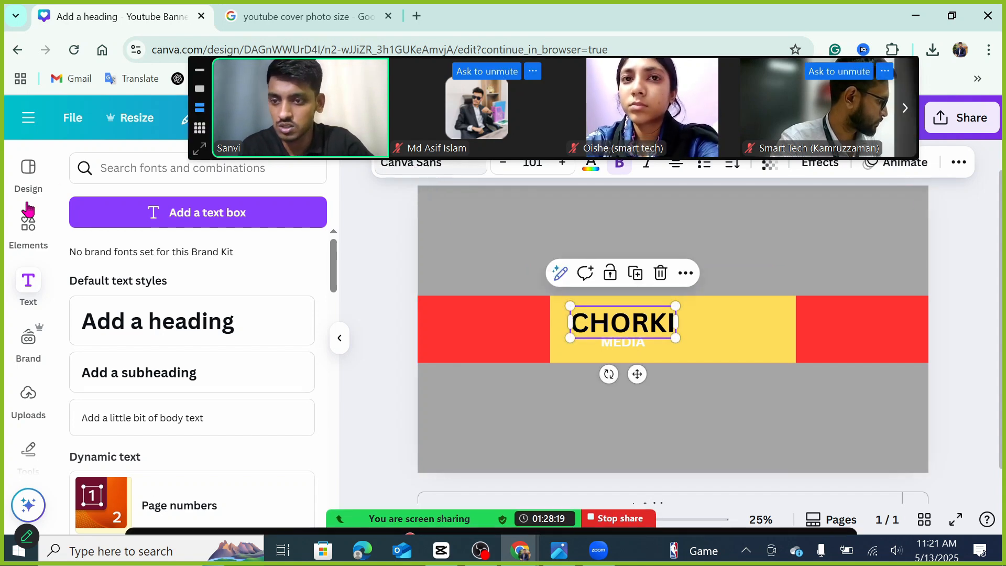
drag(333, 349, 334, 409)
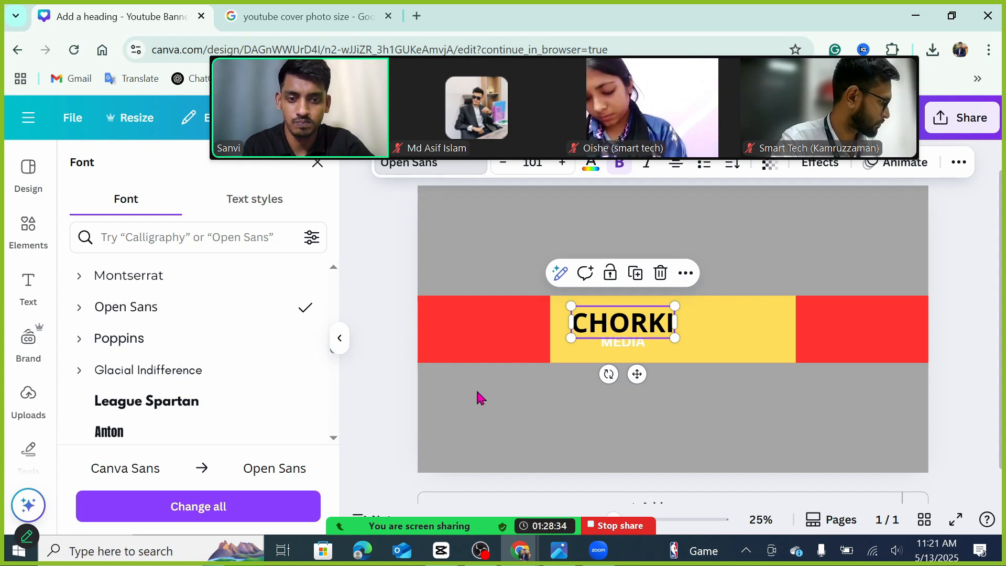
click(618, 346)
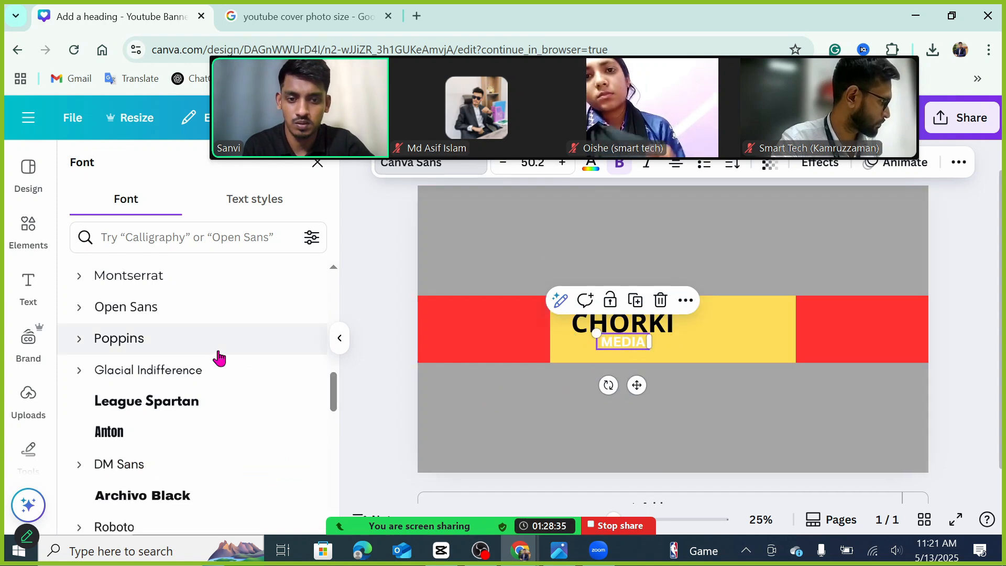
click(137, 309)
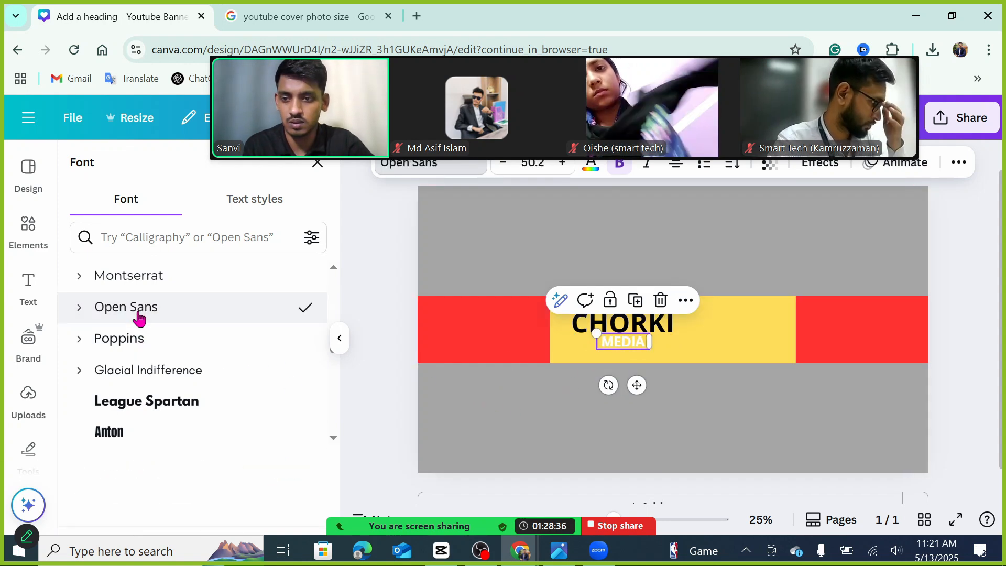
click(704, 353)
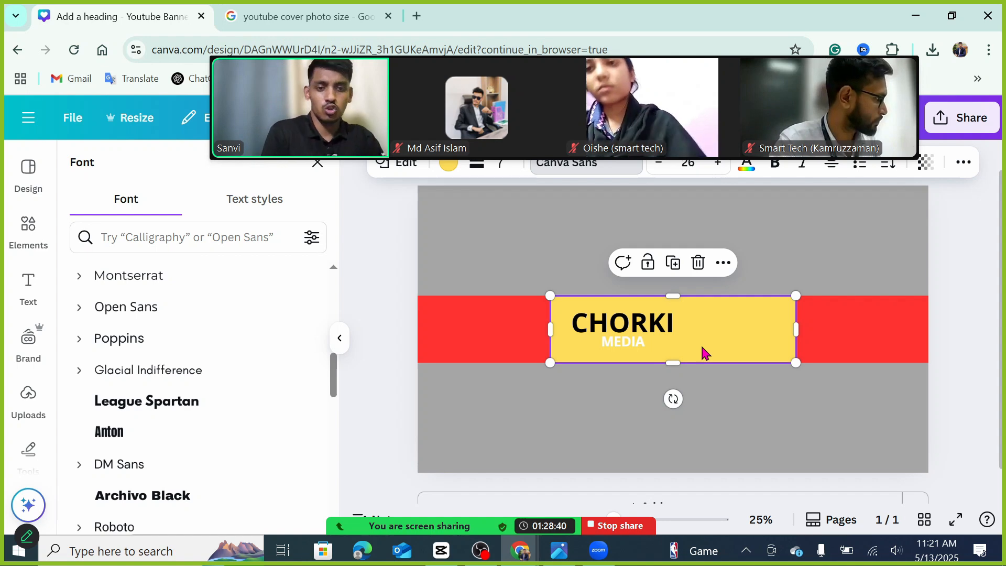
- Upload the CHORKI logo image from the Downloads folder to the design's image library
click(512, 406)
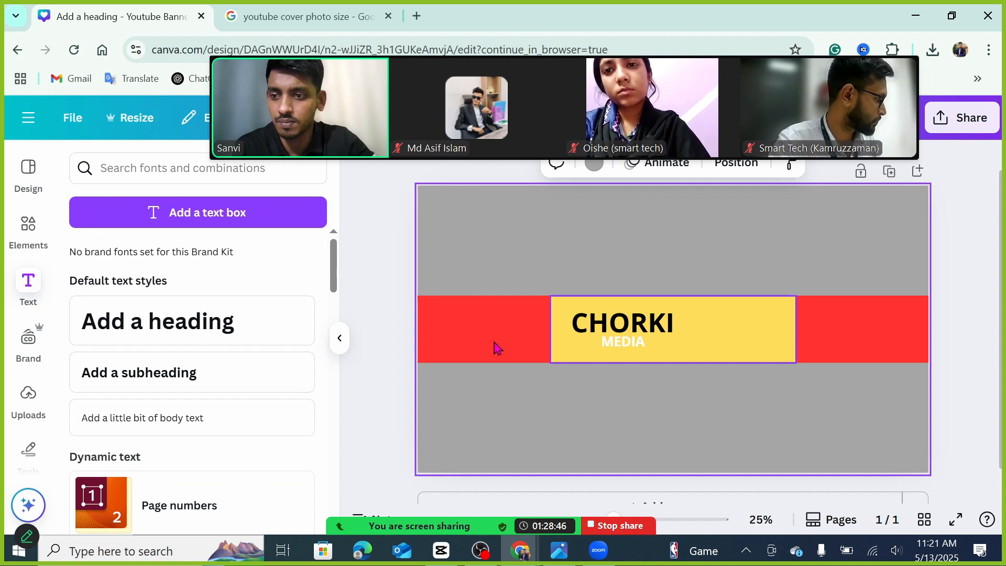
click(21, 404)
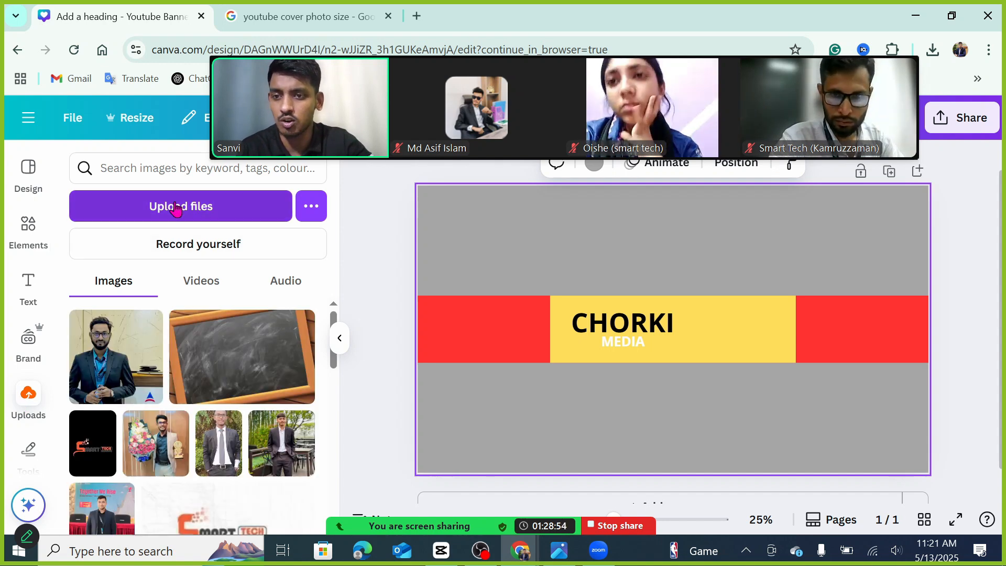
click(169, 209)
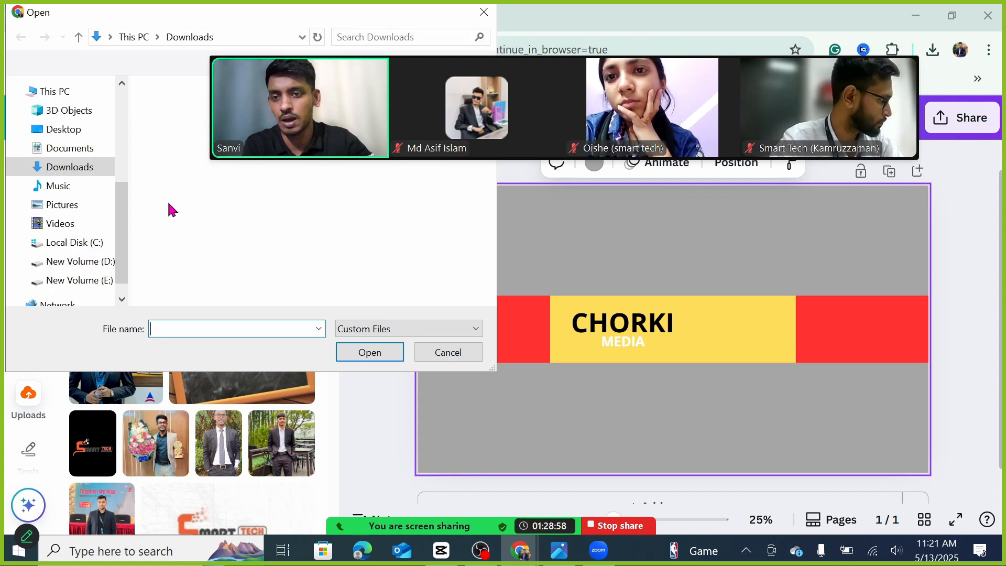
drag(384, 115, 407, 92)
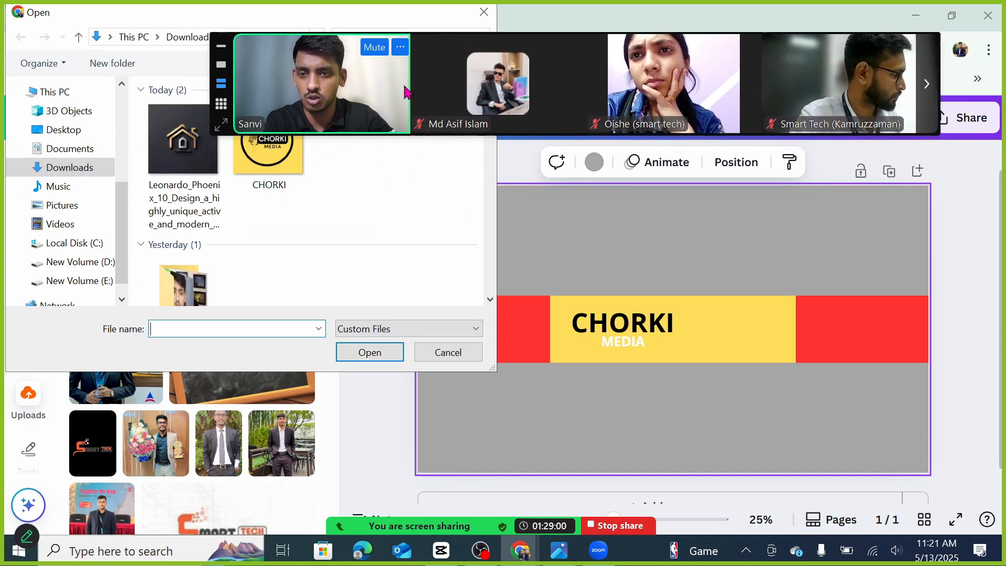
click(268, 160)
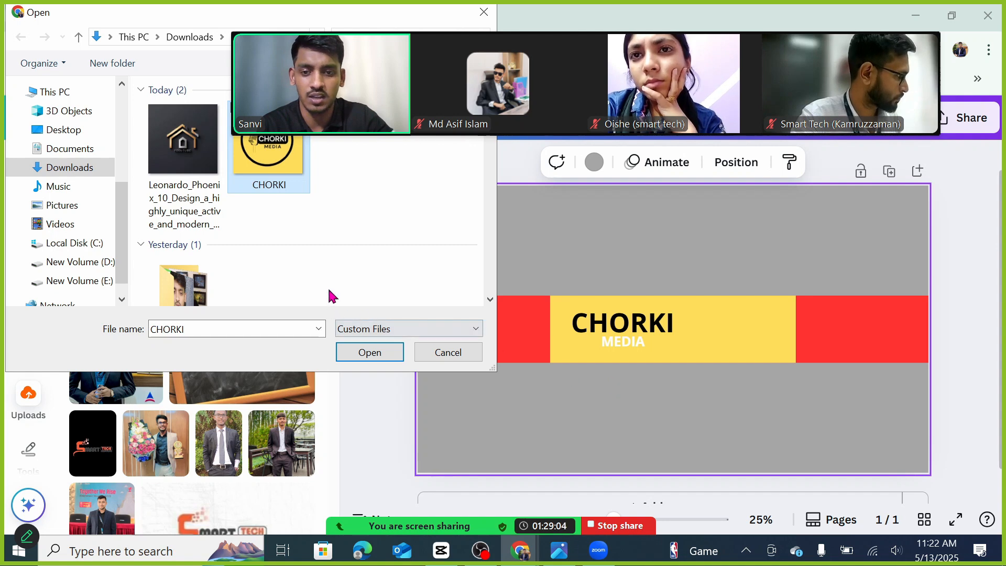
click(370, 354)
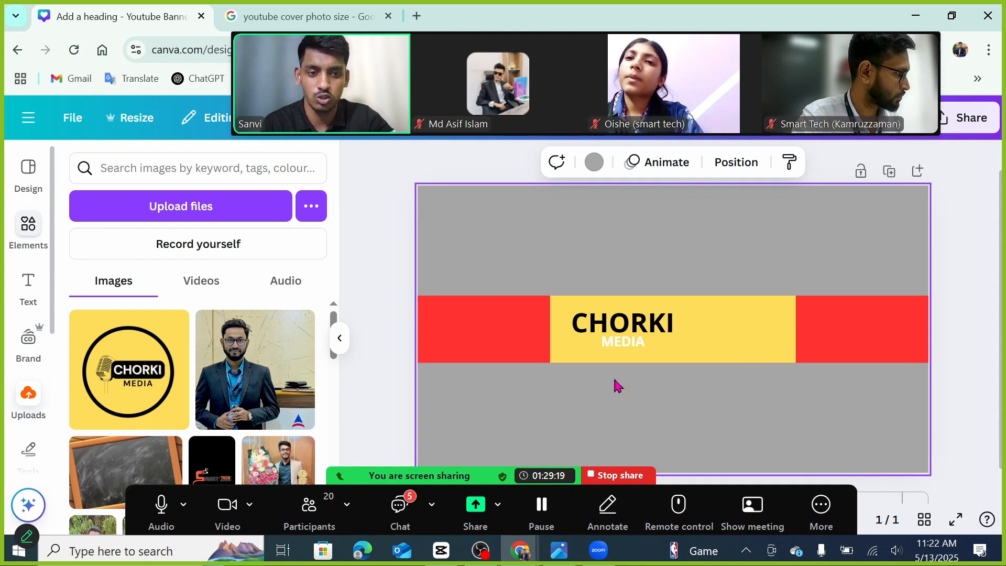
- Add a circular frame, shrink it to fit the yellow centre rectangle, and place it beside the CHORKI MEDIA text
scroll(208, 294, down, 10)
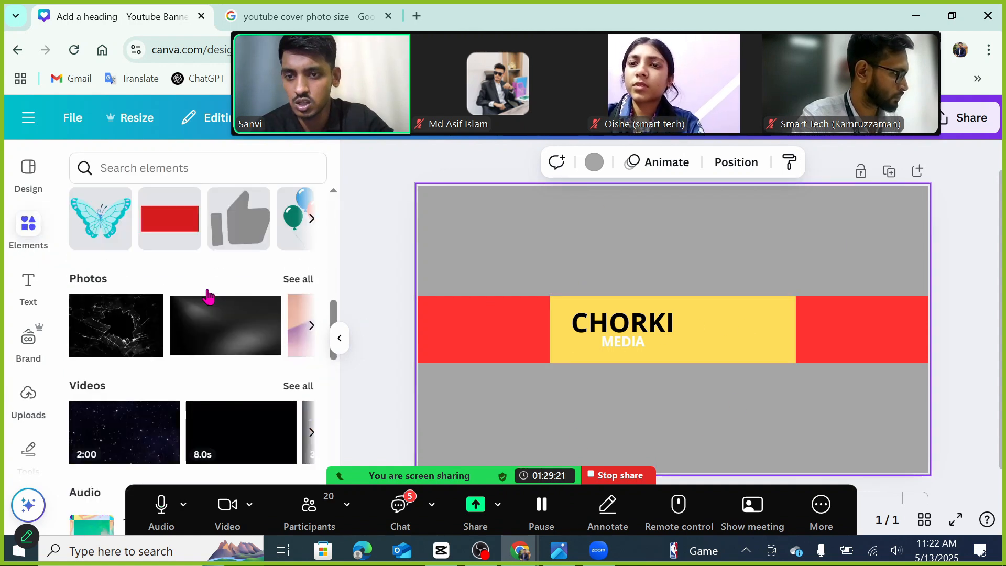
scroll(209, 294, down, 10)
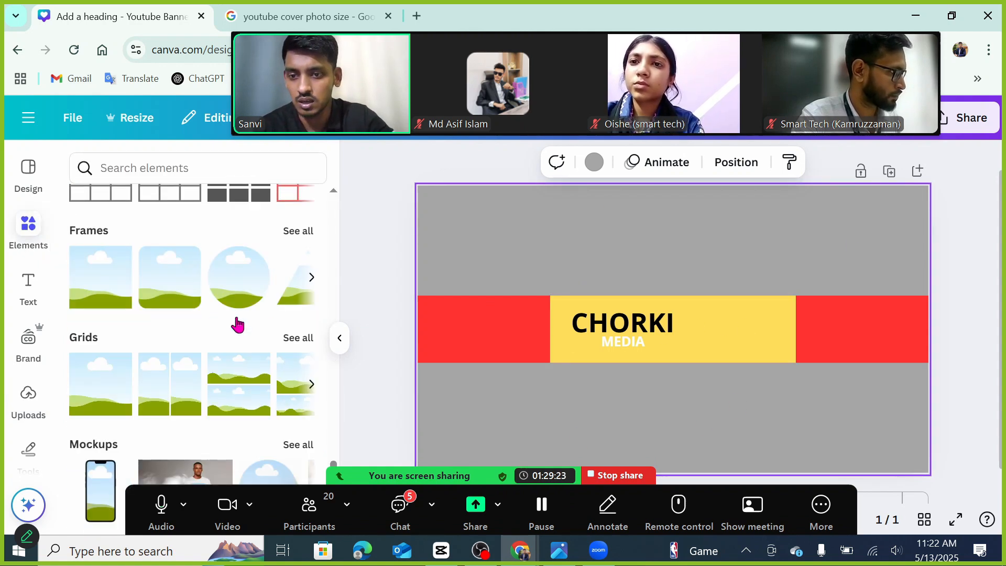
click(253, 275)
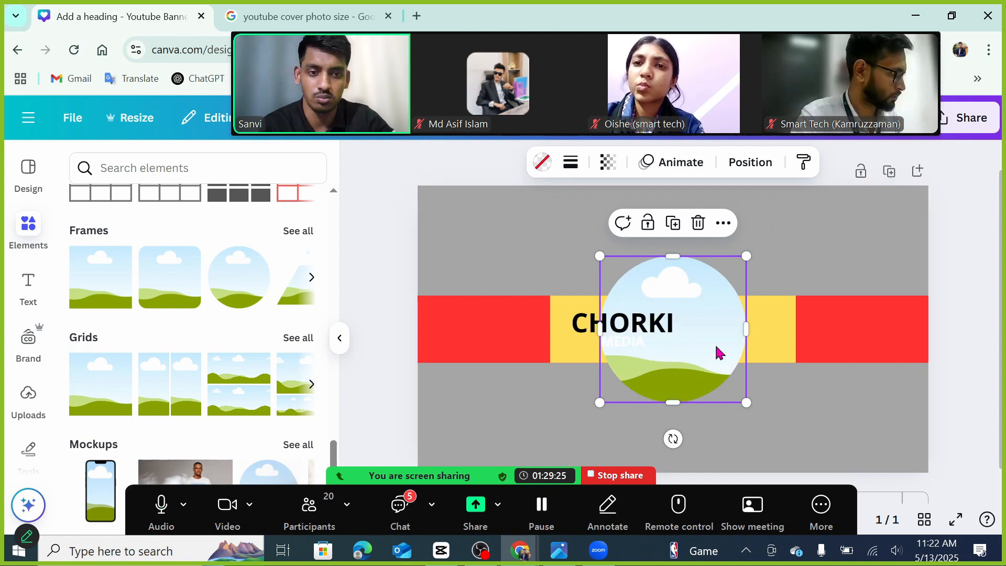
drag(746, 257, 687, 344)
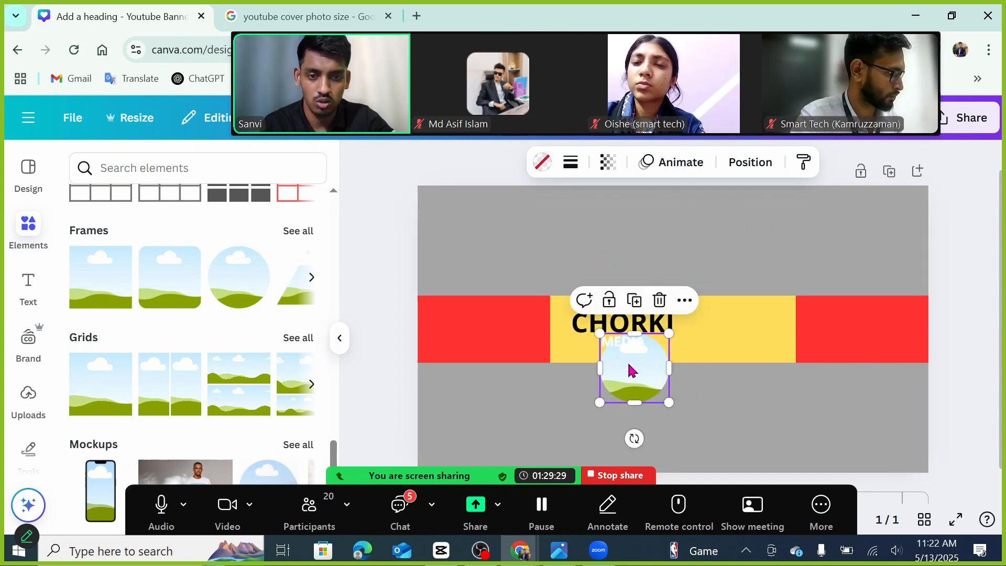
drag(634, 367, 745, 330)
click(674, 415)
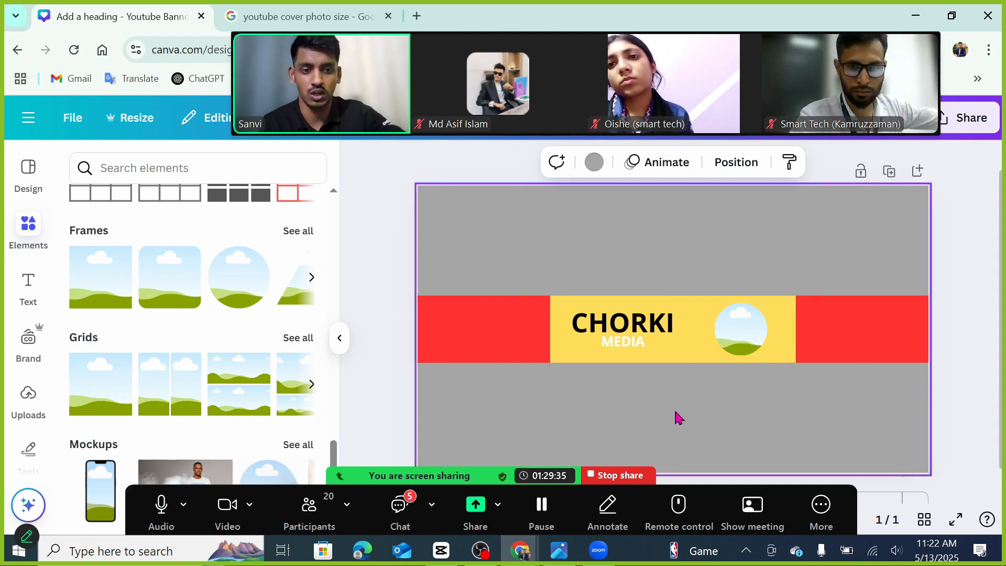
- Fill the circular frame in the yellow rectangle with the uploaded CHORKI MEDIA logo
scroll(170, 293, up, 15)
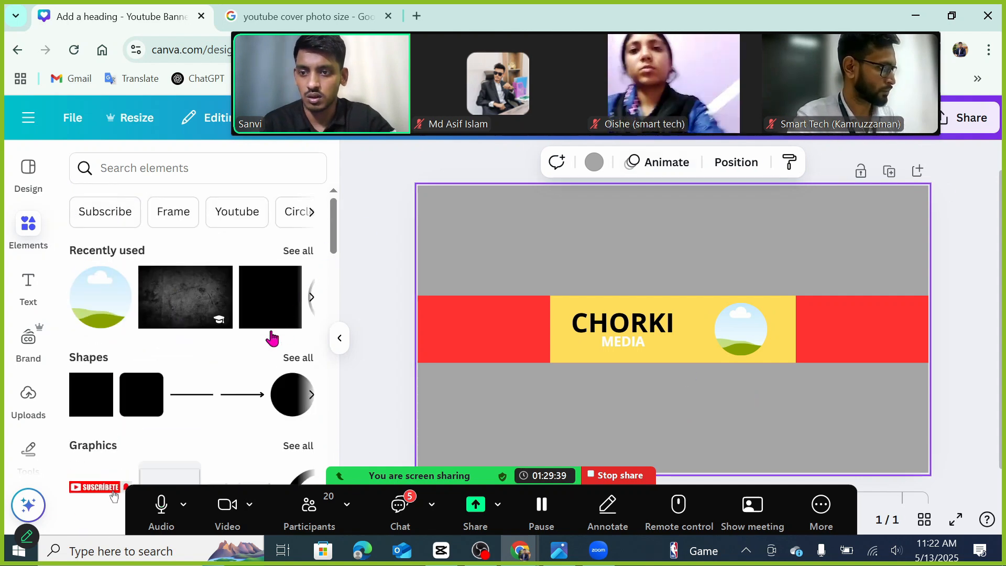
click(28, 396)
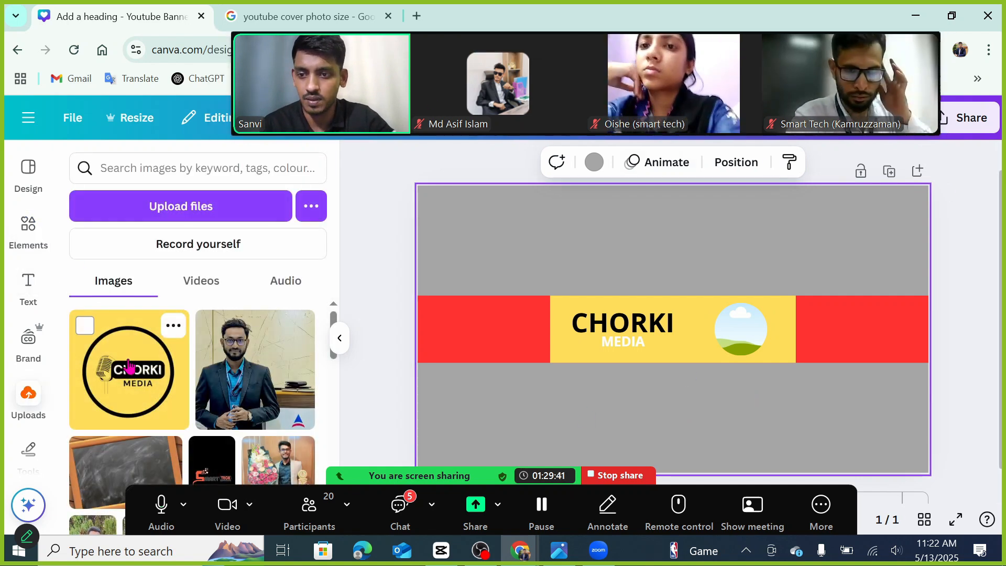
drag(392, 336, 728, 325)
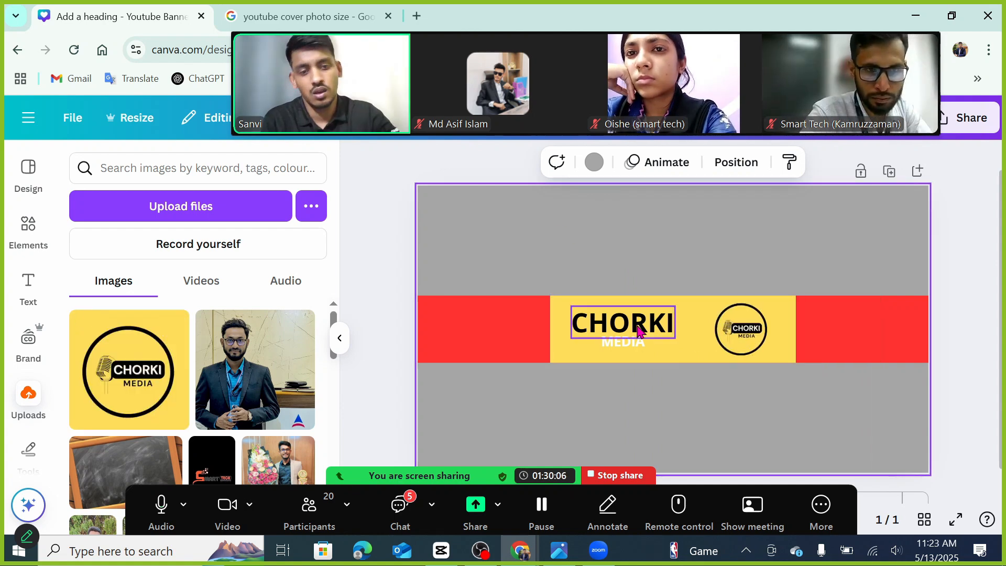
- Move the CHORKI heading slightly up and towards the logo, and align the MEDIA text beneath it
mouse_move(628, 327)
mouse_down()
mouse_move(639, 323)
mouse_move(631, 342)
mouse_up()
click(625, 343)
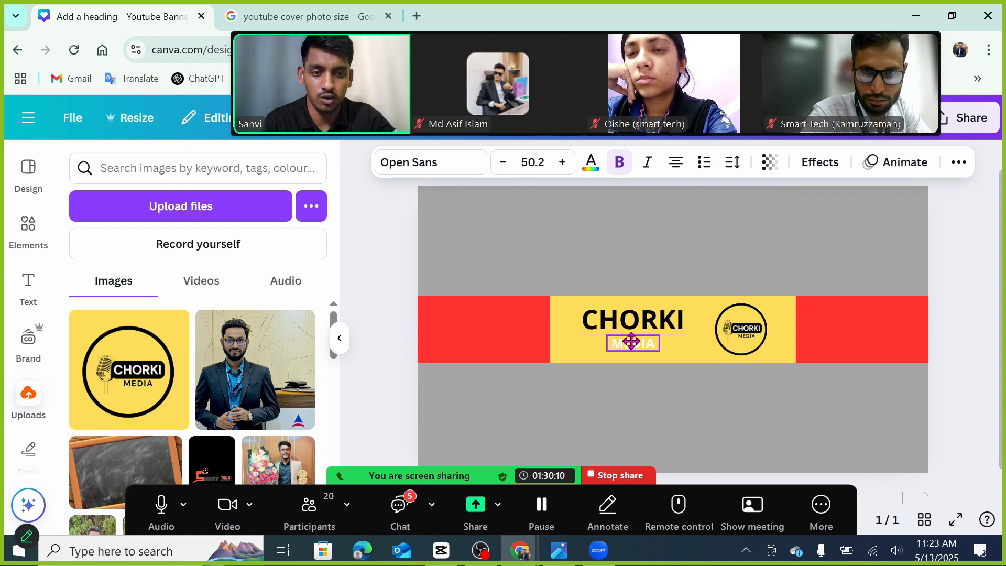
drag(637, 342, 648, 339)
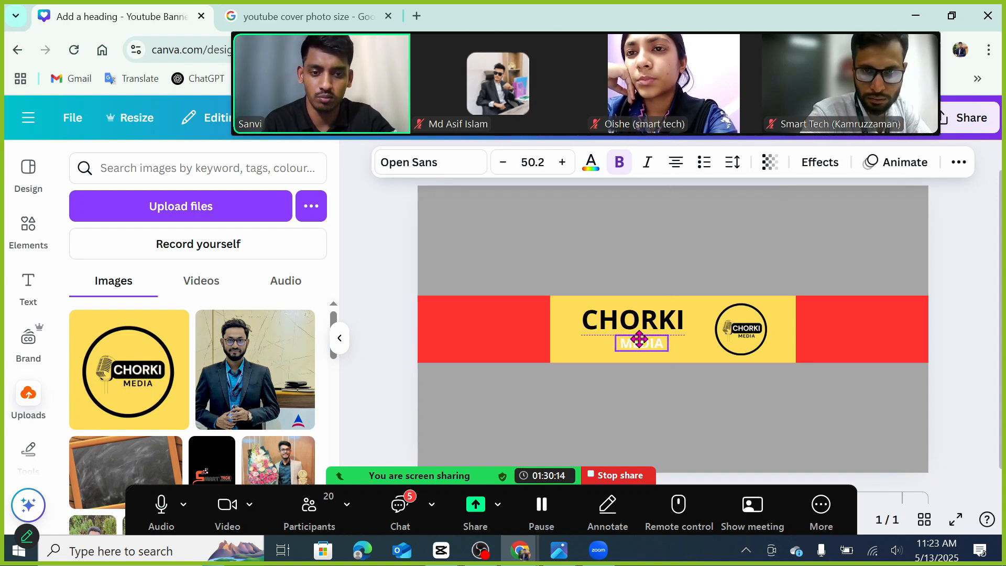
click(697, 243)
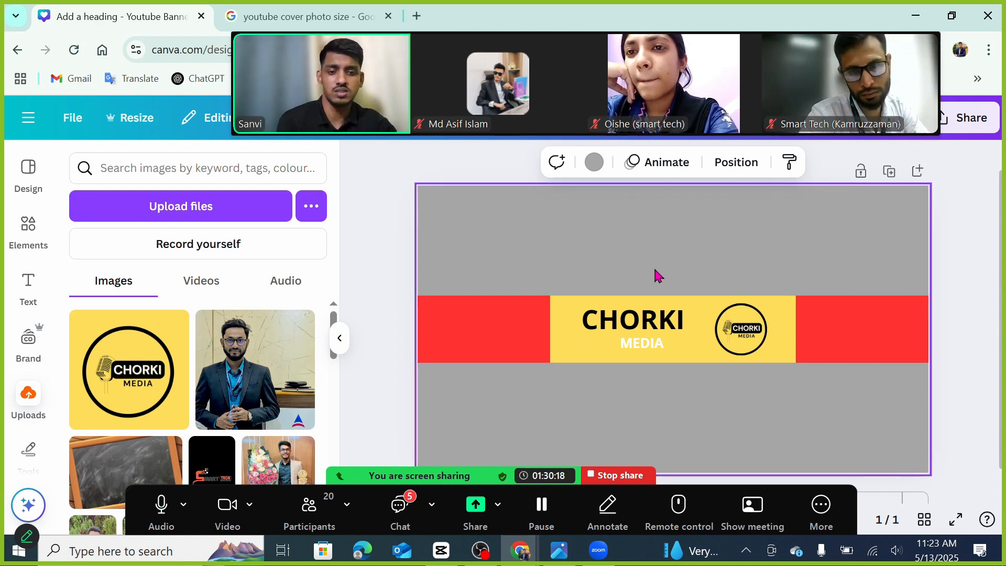
- Nudge the CHORKI heading slightly down and add a small red SUBSCRIBE graphic between the MEDIA text and the circular logo
click(661, 321)
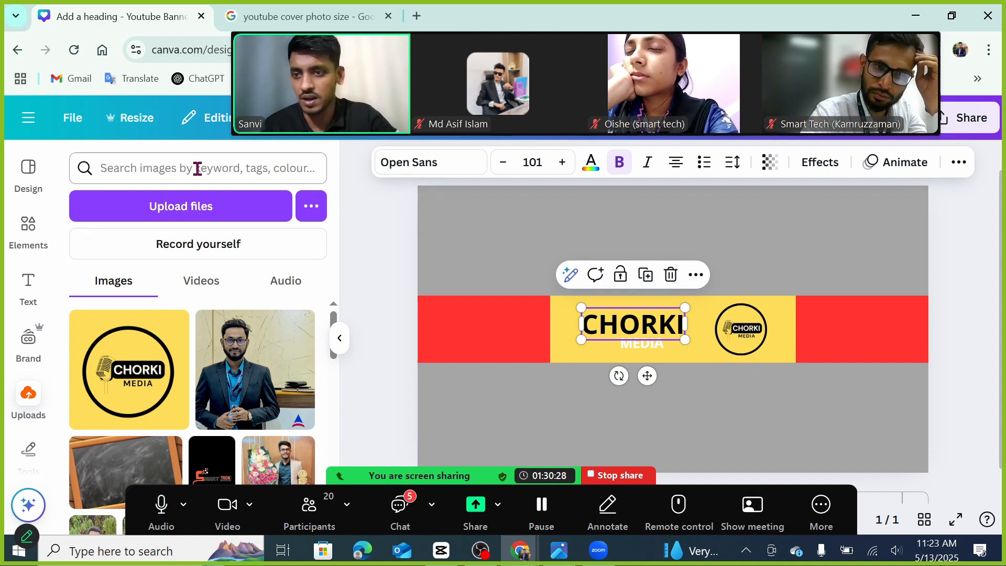
click(197, 168)
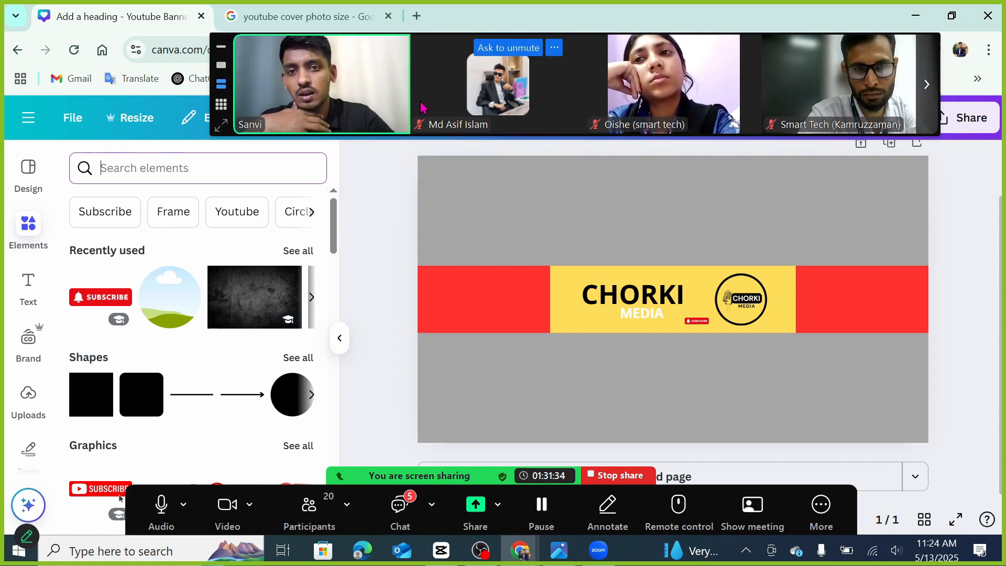
drag(420, 72, 419, 117)
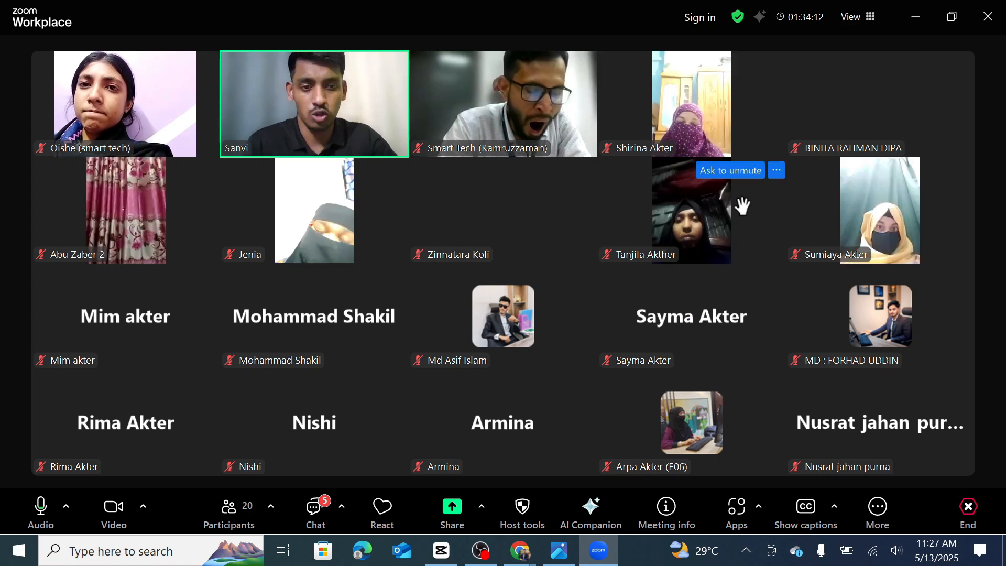